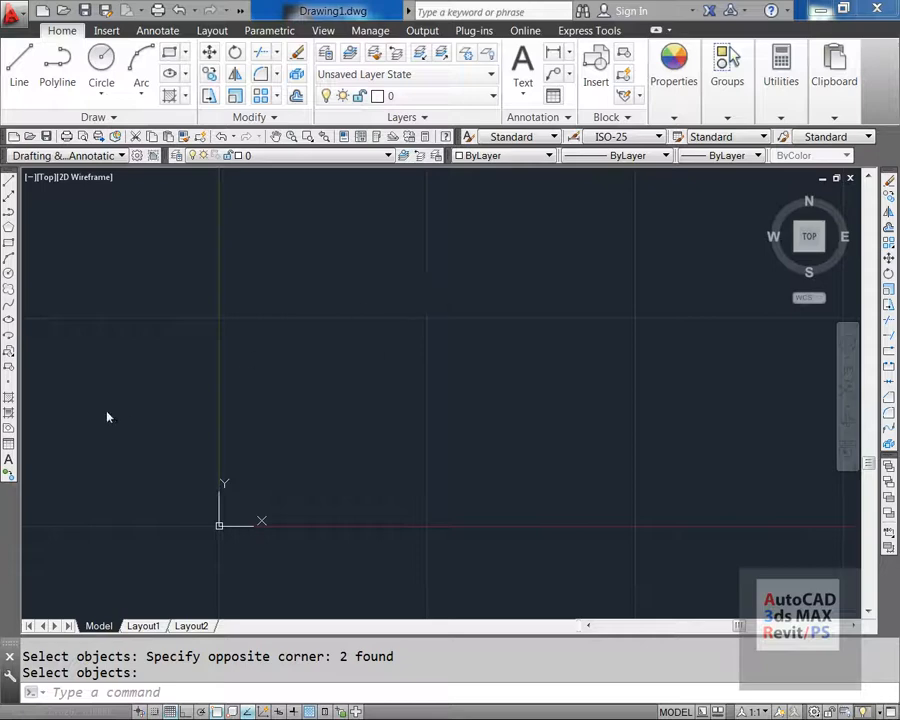
# Draw a rectangle about 67 units wide just above and beside the origin
pyautogui.press('Escape')
pyautogui.press('Escape')
pyautogui.write('rec')
pyautogui.press('Return')
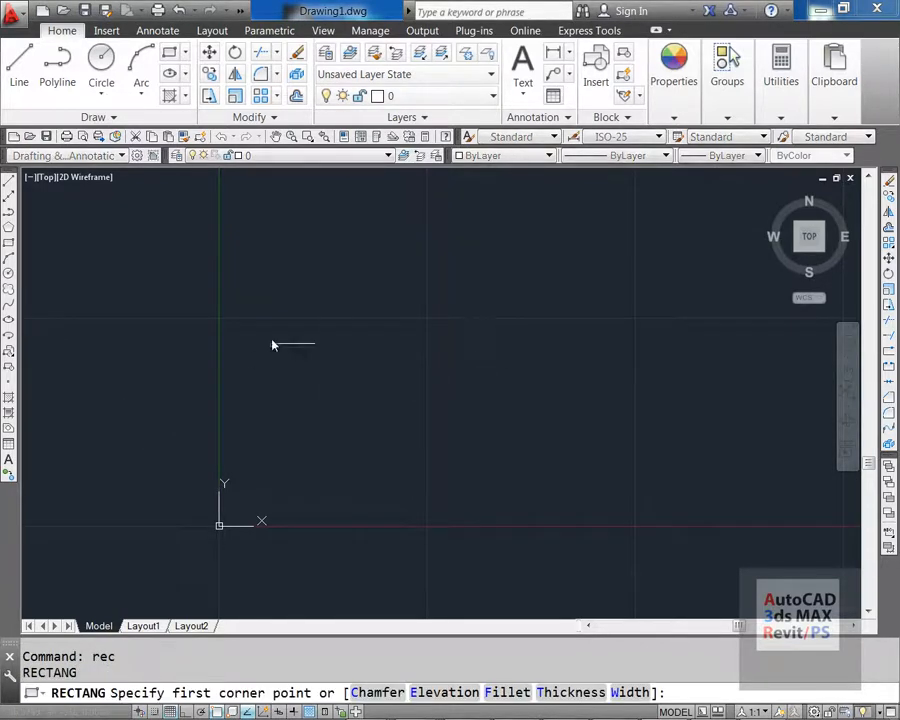
pyautogui.click(231, 315)
pyautogui.click(511, 481)
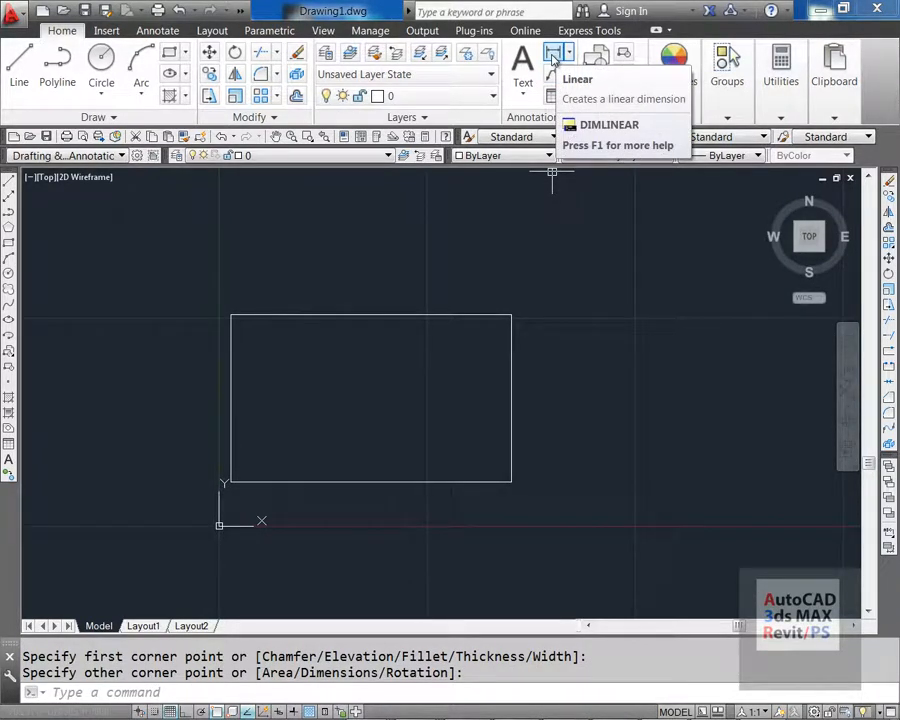
# Add a linear dimension above the rectangle's top edge, spanning its full width
pyautogui.click(552, 58)
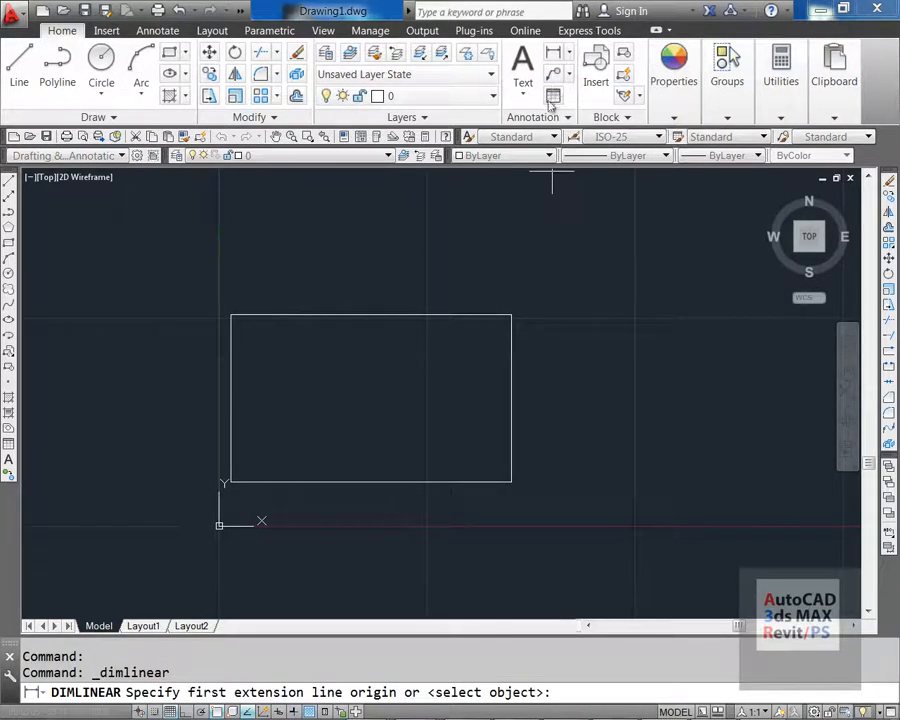
pyautogui.click(231, 315)
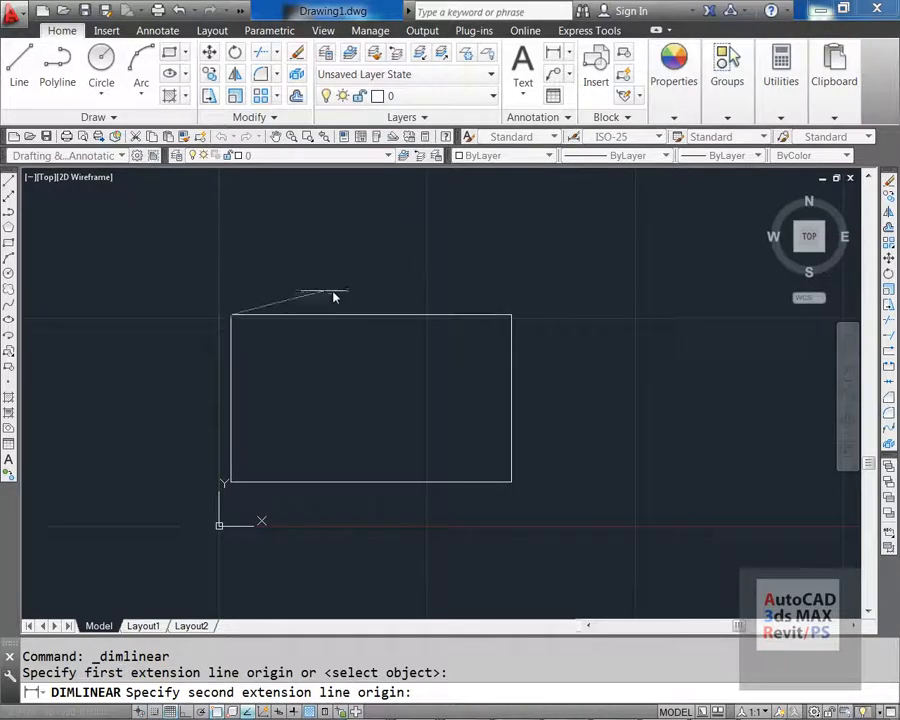
pyautogui.click(511, 315)
pyautogui.click(499, 285)
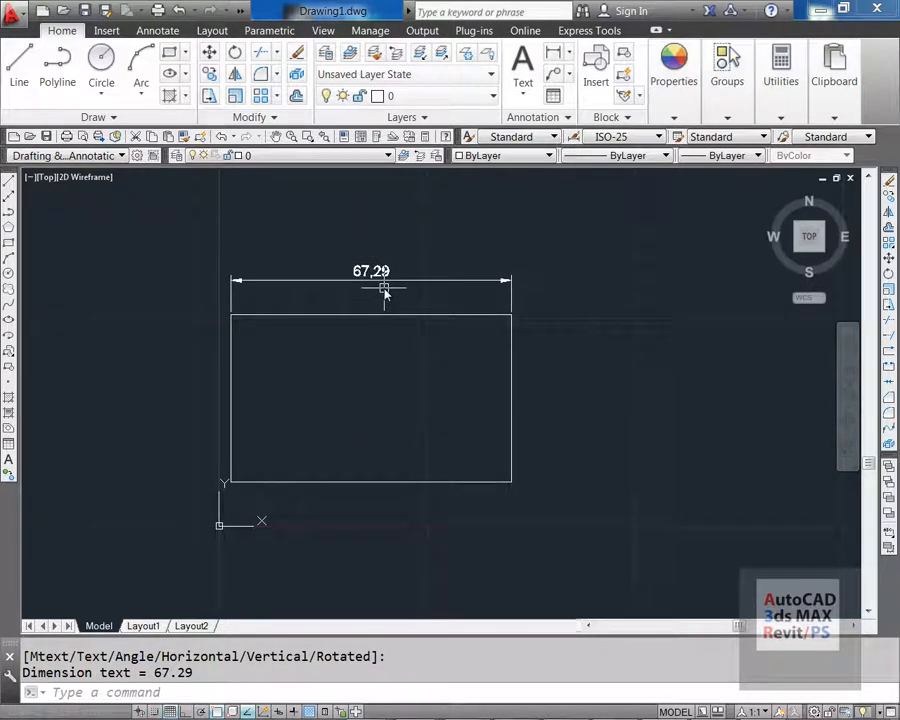
pyautogui.scroll(-4, 435, 330)
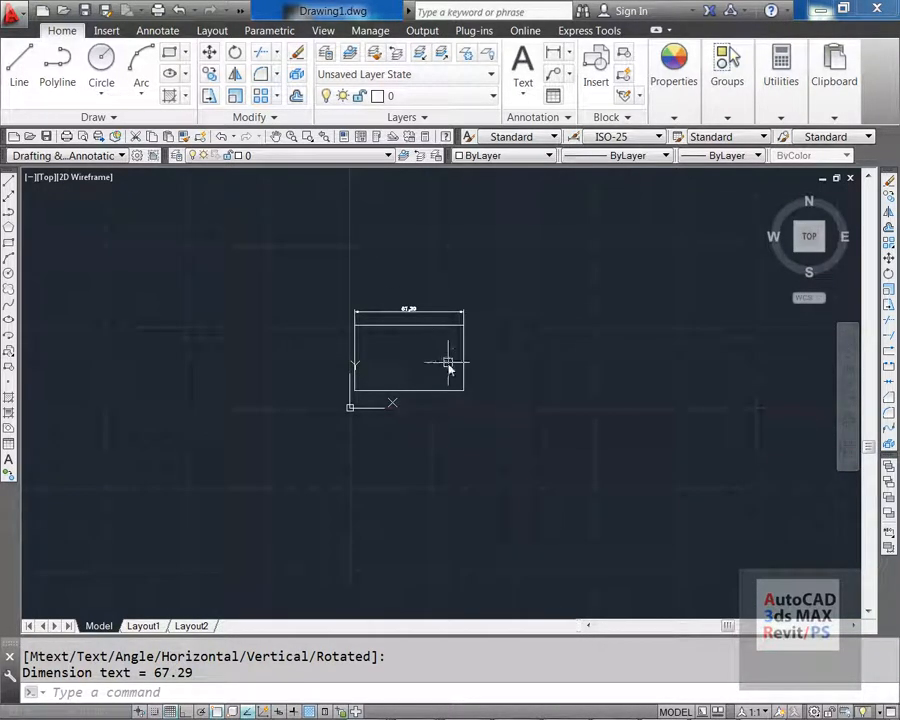
# Erase the small rectangle together with its linear dimension
pyautogui.write('e')
pyautogui.press('Return')
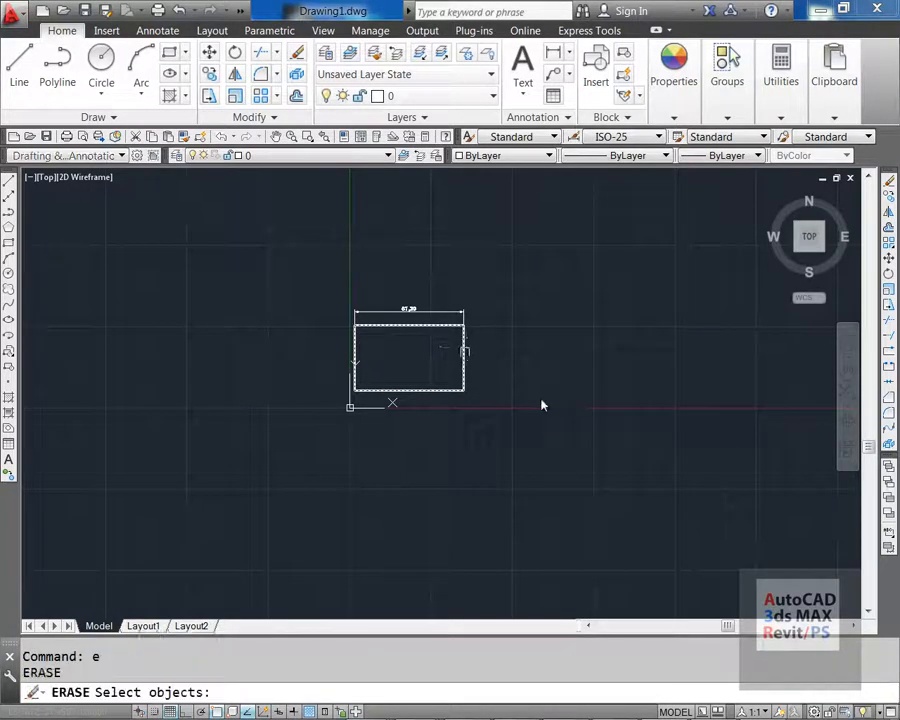
pyautogui.click(541, 405)
pyautogui.click(285, 298)
pyautogui.press('Return')
pyautogui.press('Escape')
# Draw a much larger rectangle about 349 units wide enclosing the origin
pyautogui.write('rec')
pyautogui.press('Return')
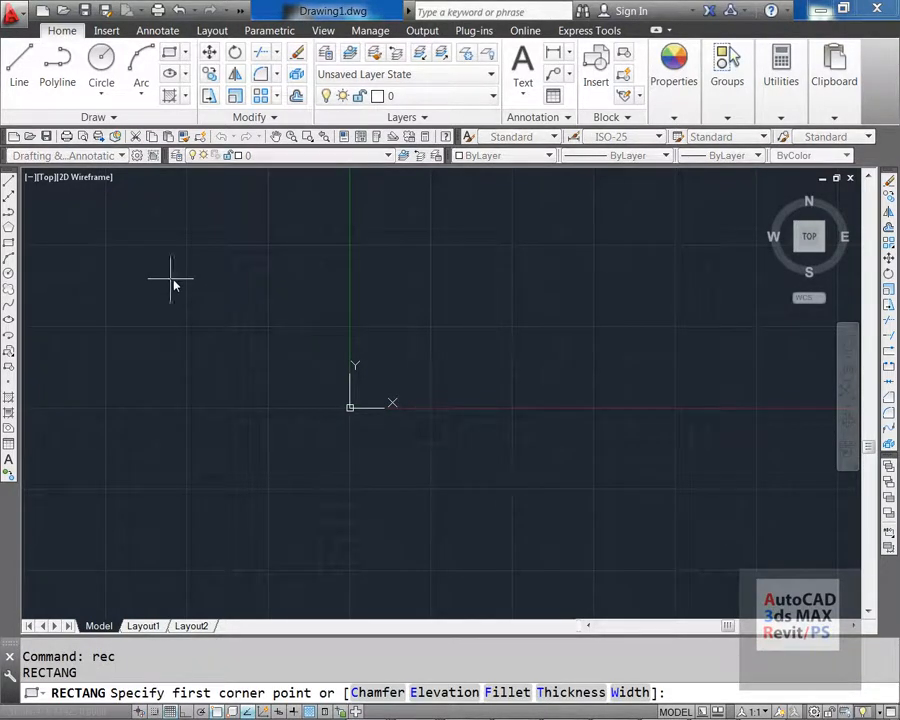
pyautogui.click(171, 279)
pyautogui.click(739, 579)
pyautogui.press('Return')
pyautogui.press('Escape')
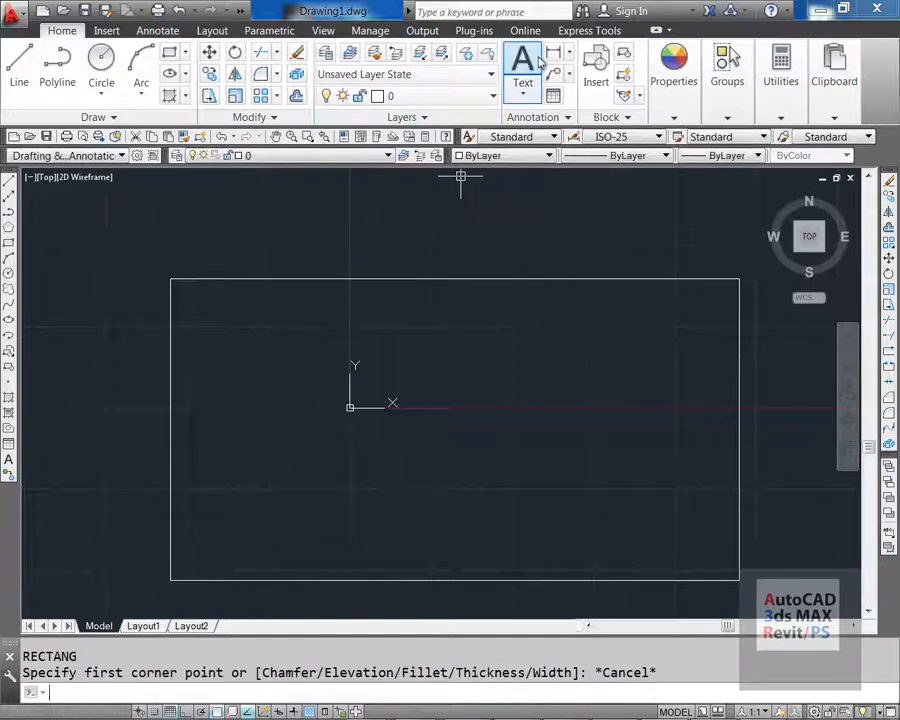
# Add a linear dimension above the large rectangle's top edge, from corner to corner
pyautogui.click(553, 52)
pyautogui.click(171, 279)
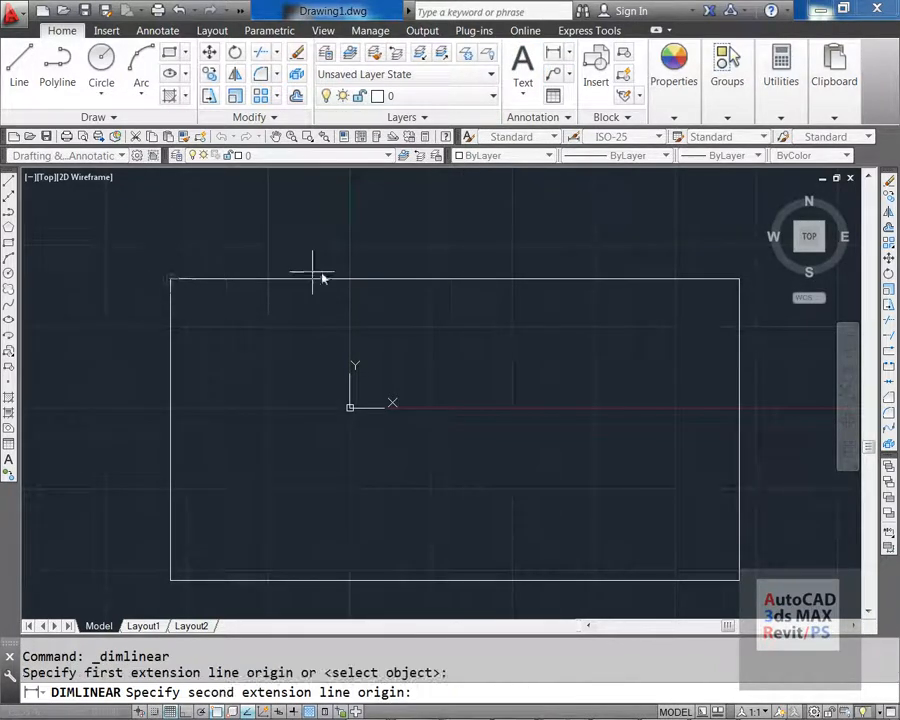
pyautogui.click(735, 280)
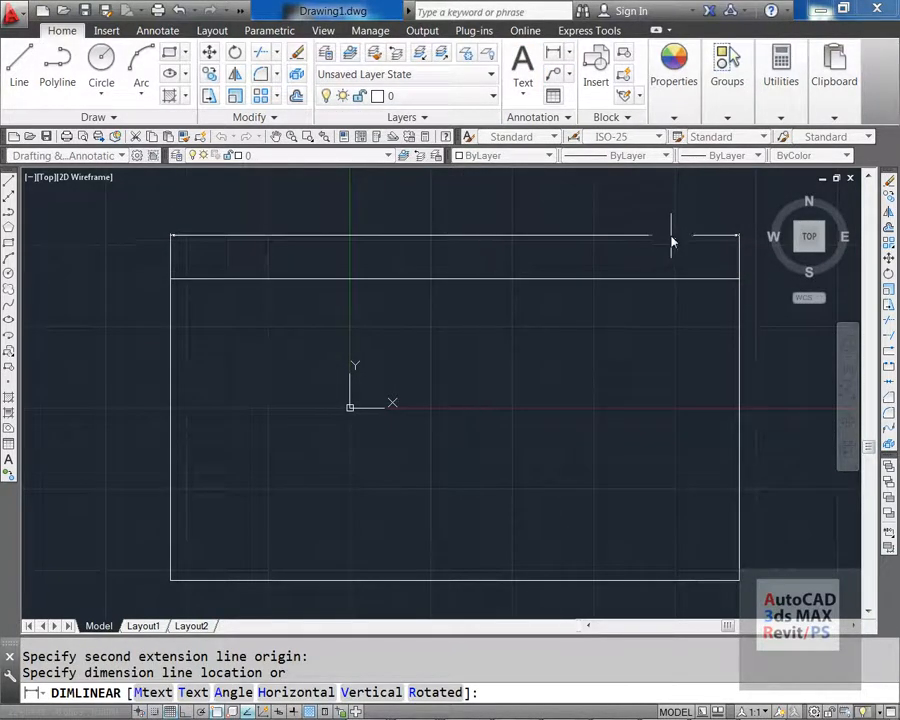
pyautogui.click(672, 240)
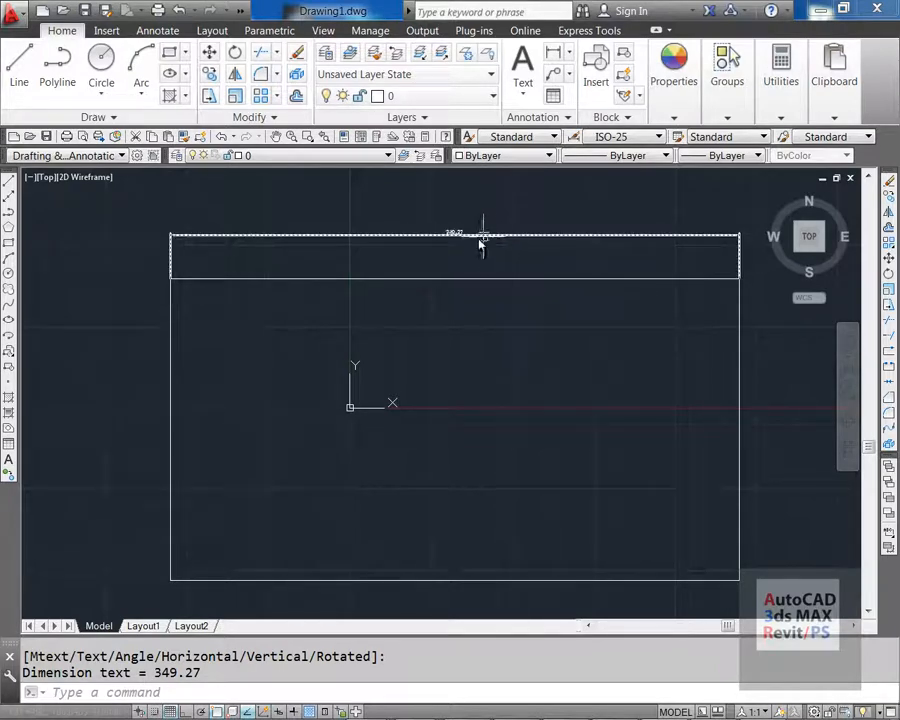
pyautogui.scroll(5, 462, 238)
pyautogui.scroll(-5, 462, 238)
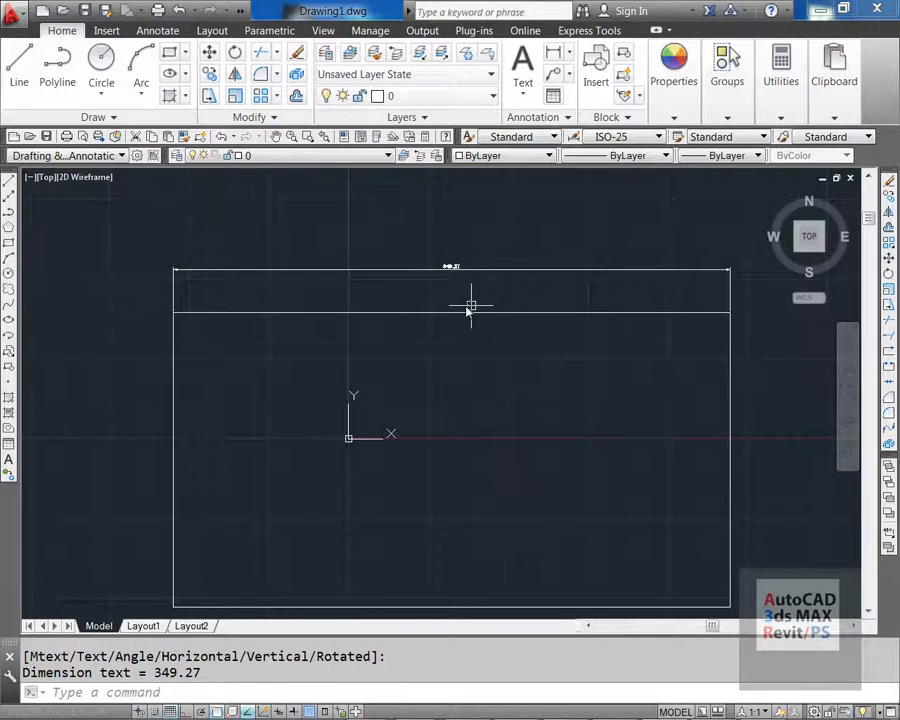
pyautogui.press('Escape')
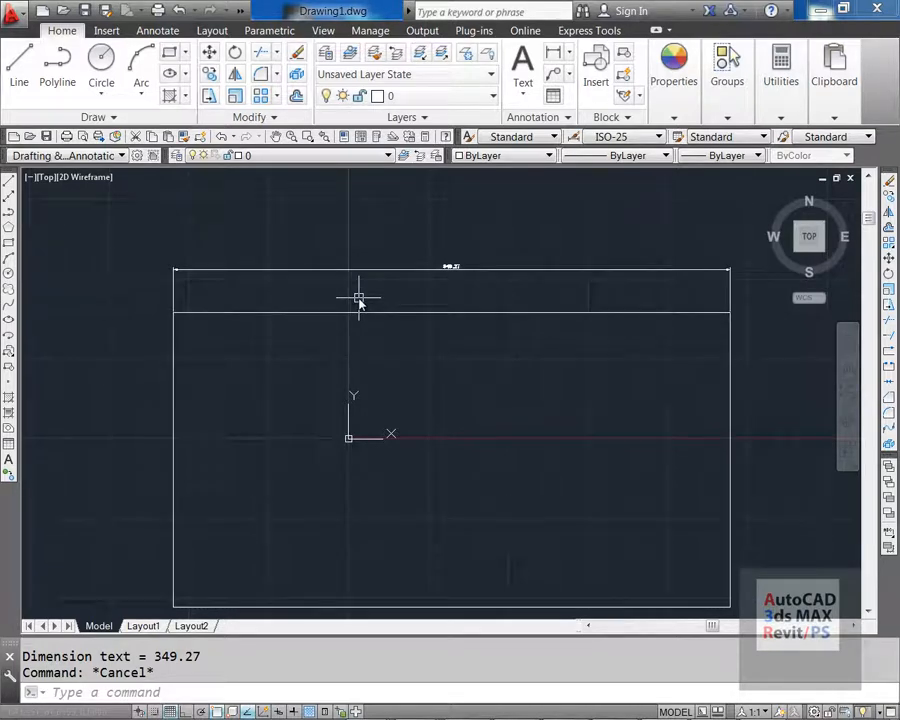
# Draw a vertical line about 11 units long above the dimension line with Ortho mode on
pyautogui.write('l')
pyautogui.press('Return')
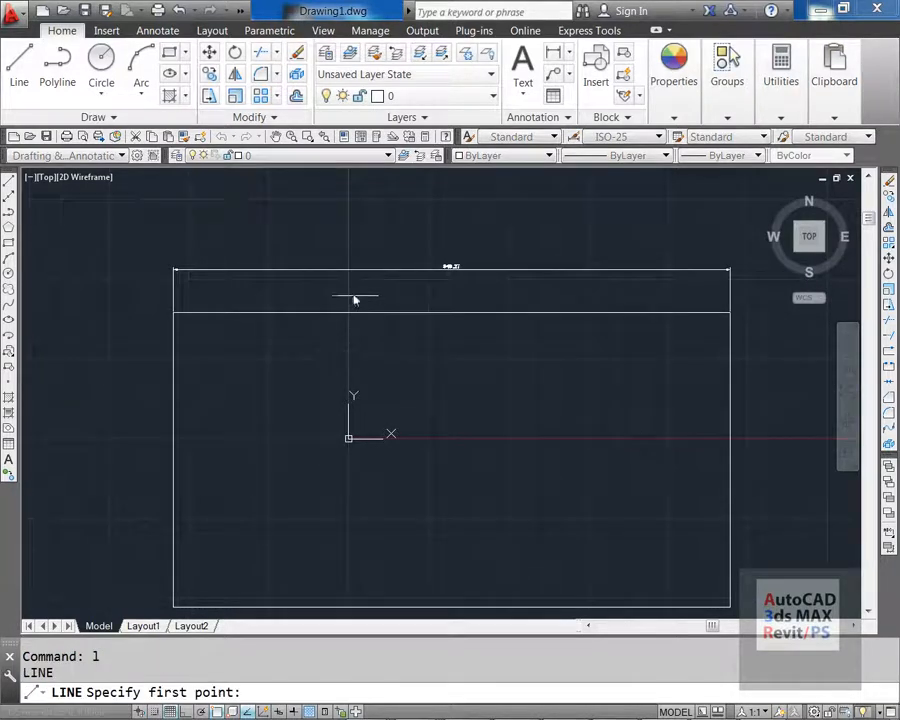
pyautogui.click(317, 242)
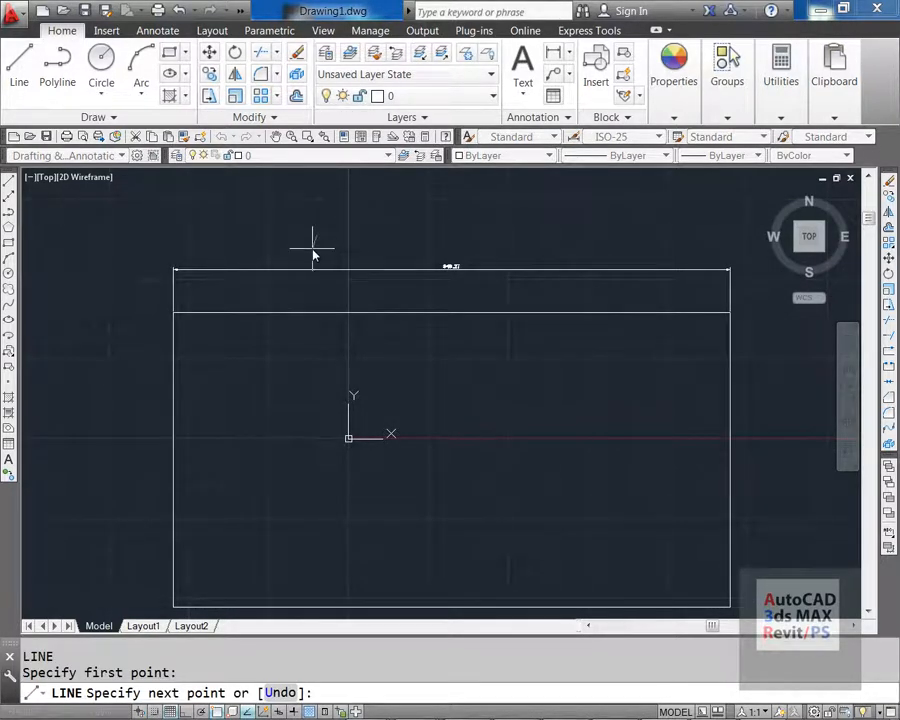
pyautogui.press('F8')
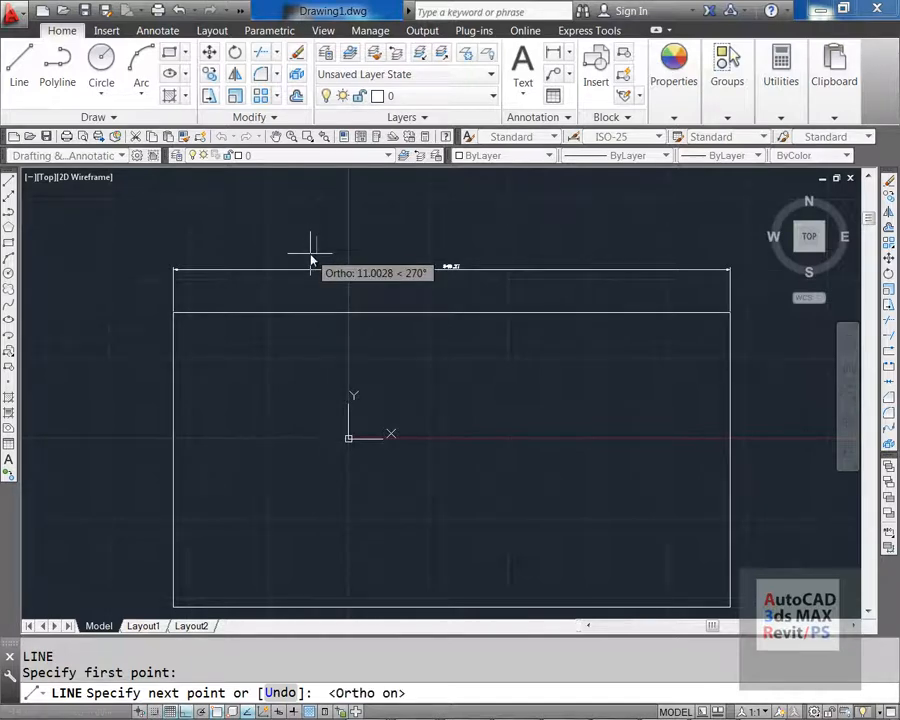
pyautogui.click(311, 253)
pyautogui.press('Return')
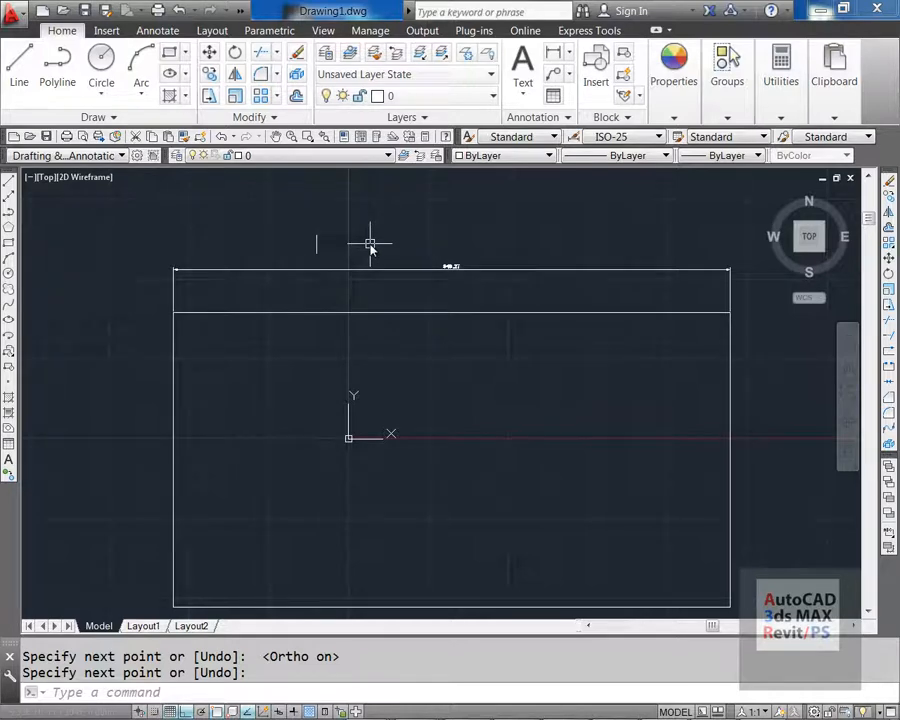
# Measure the length of the short vertical line with the DIST command
pyautogui.write('di')
pyautogui.press('Return')
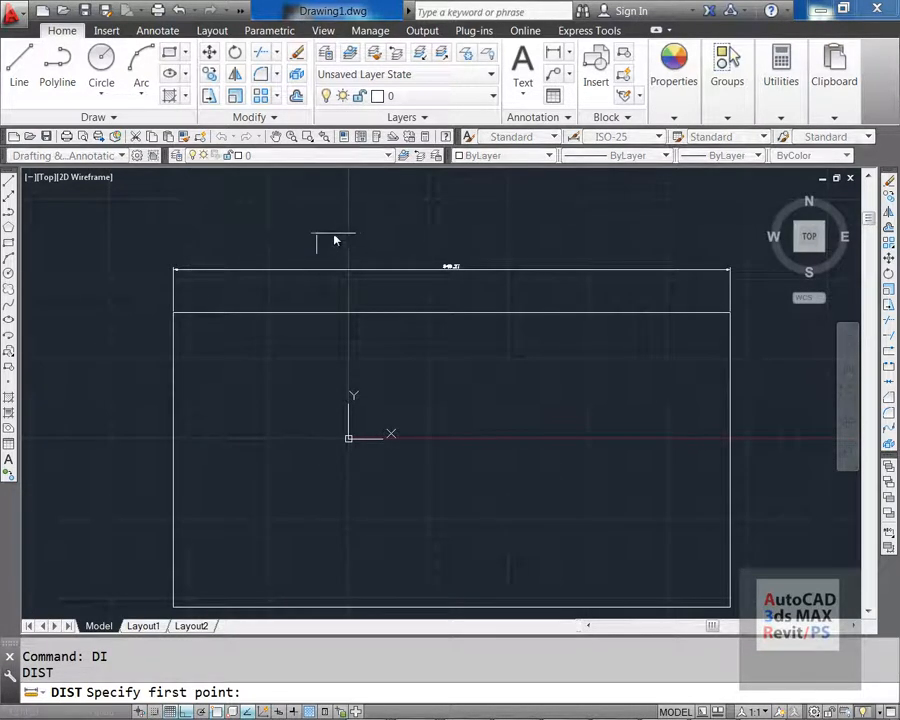
pyautogui.click(317, 250)
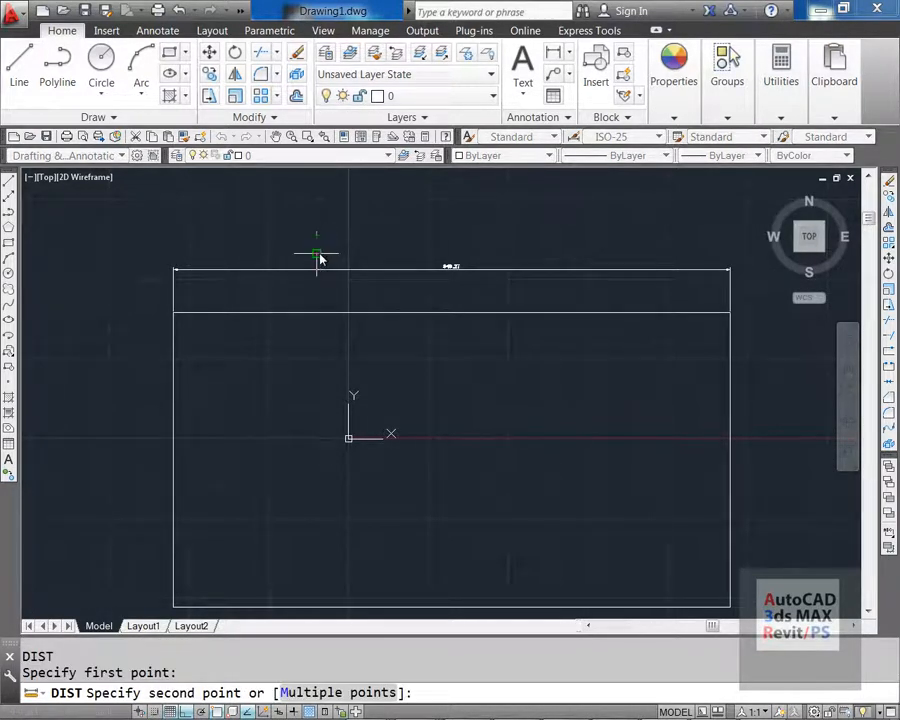
pyautogui.click(319, 258)
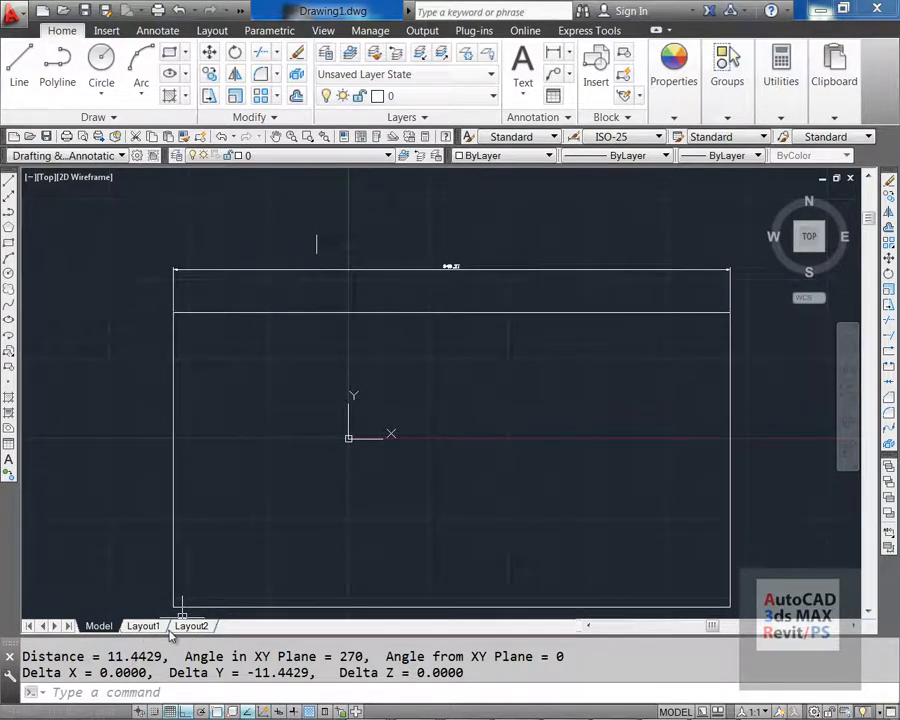
pyautogui.moveTo(174, 626)
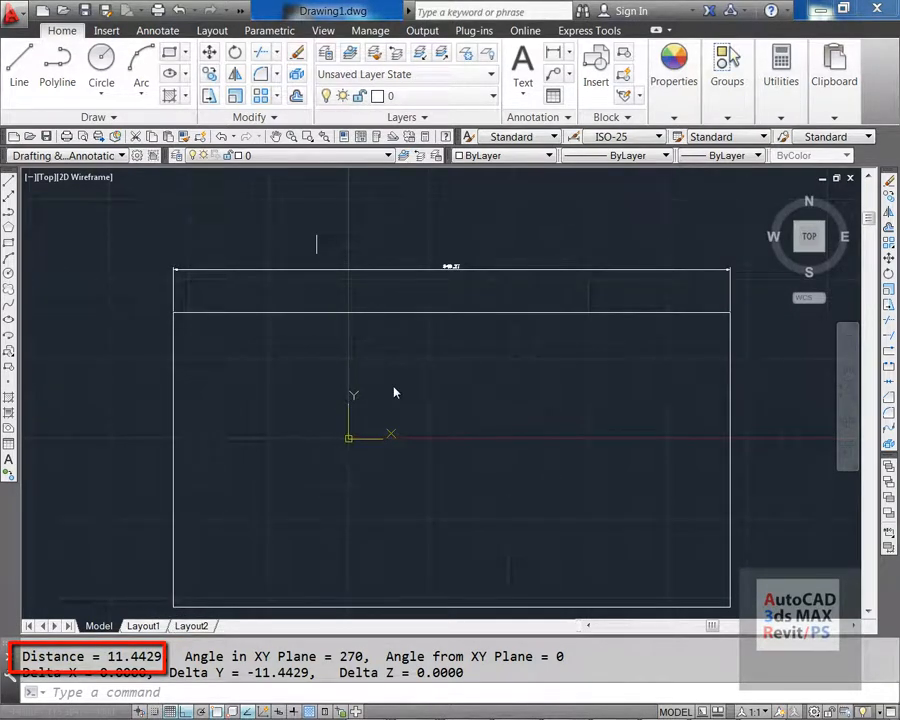
# Erase the short vertical line above the dimension
pyautogui.write('e')
pyautogui.press('Return')
pyautogui.click(346, 239)
pyautogui.press('Escape')
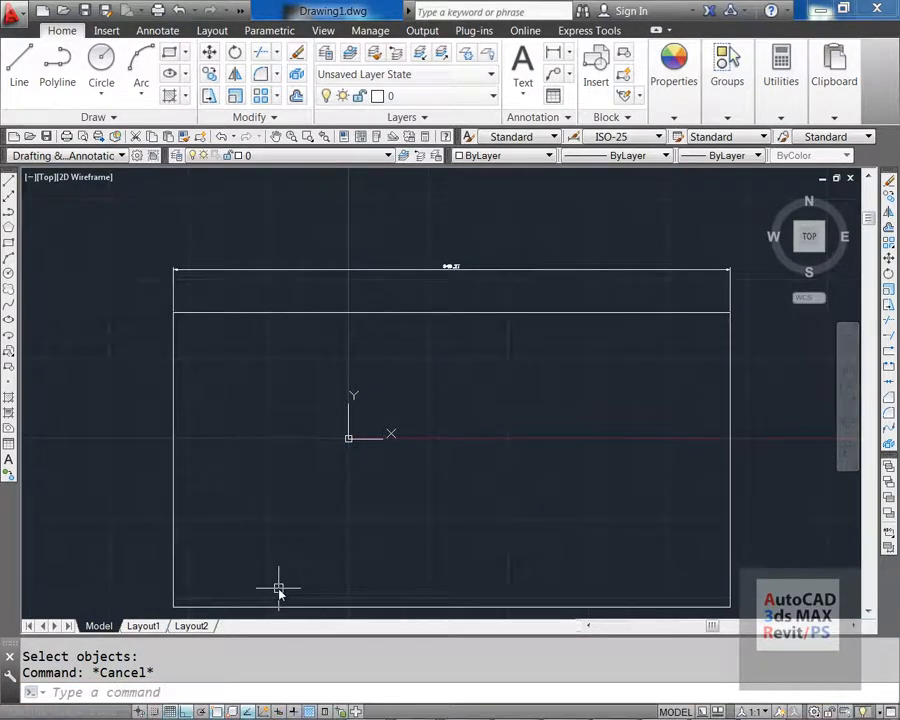
# Set the arrow size of the ISO-25 dimension style to 10
pyautogui.write('dimst')
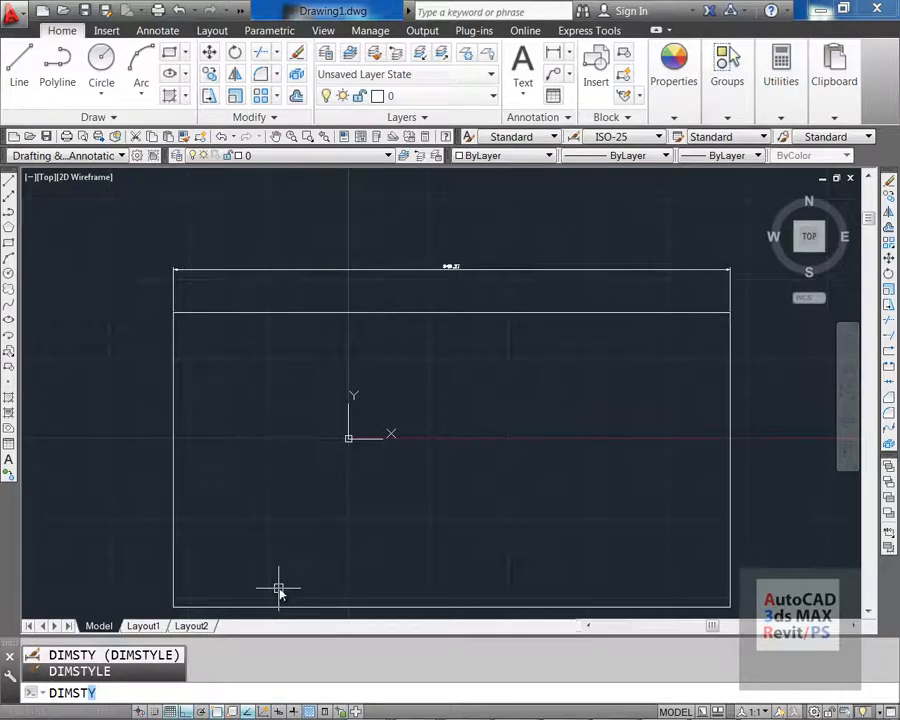
pyautogui.click(102, 677)
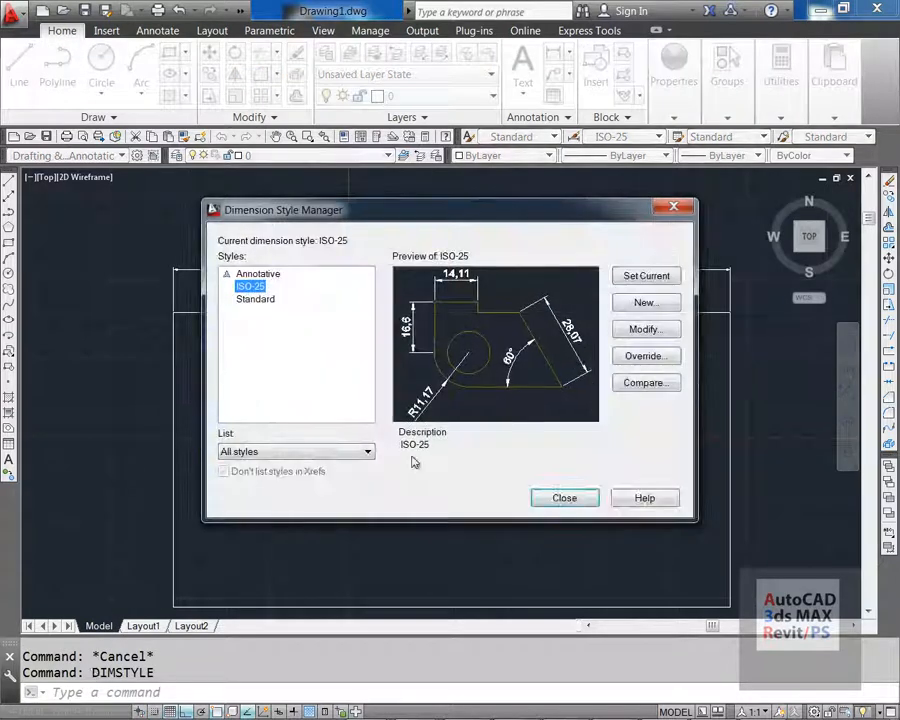
pyautogui.click(645, 331)
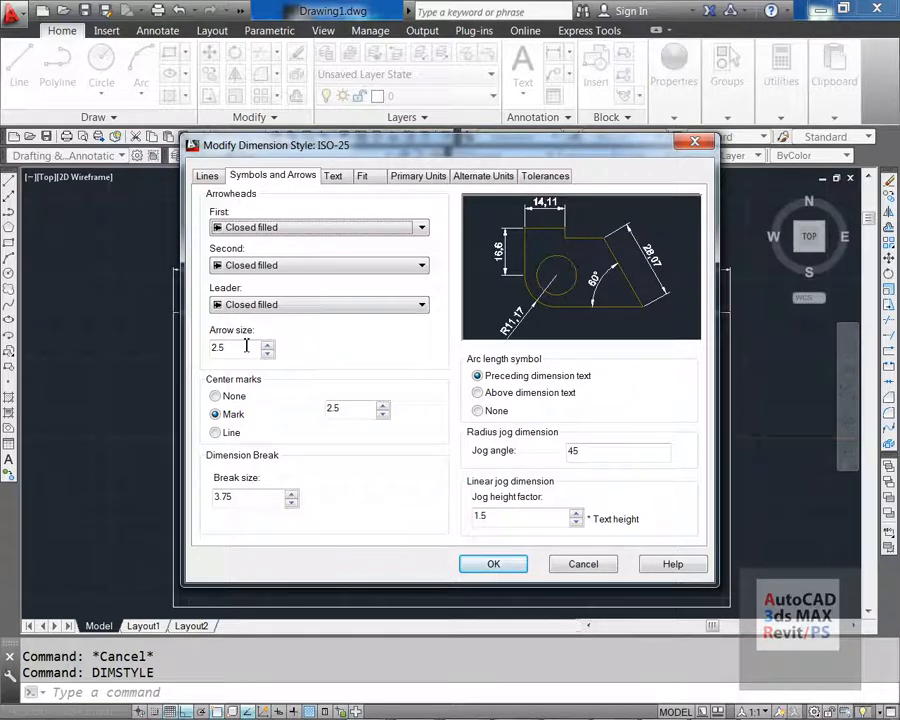
pyautogui.moveTo(245, 347); pyautogui.dragTo(190, 352)
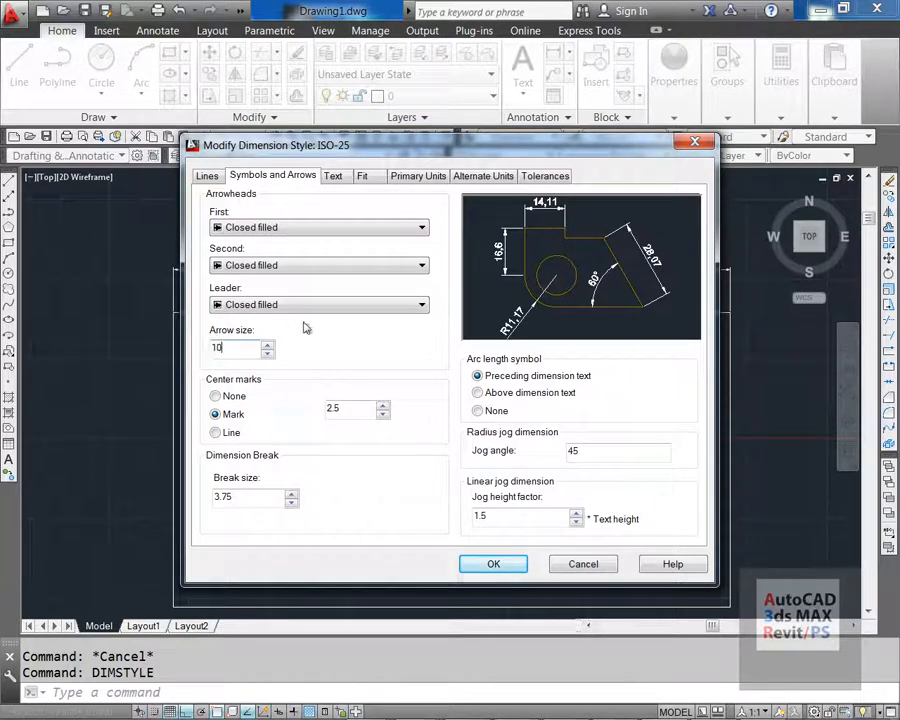
# Set the text height of the ISO-25 dimension style to 10 and apply the style changes
pyautogui.click(333, 177)
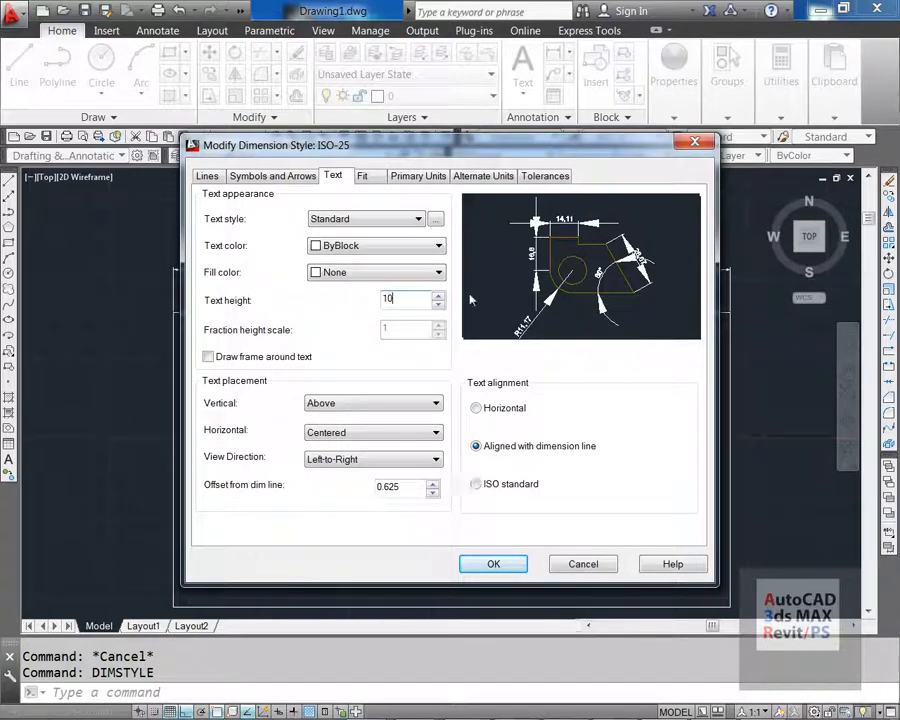
pyautogui.click(411, 489)
pyautogui.doubleClick(411, 489)
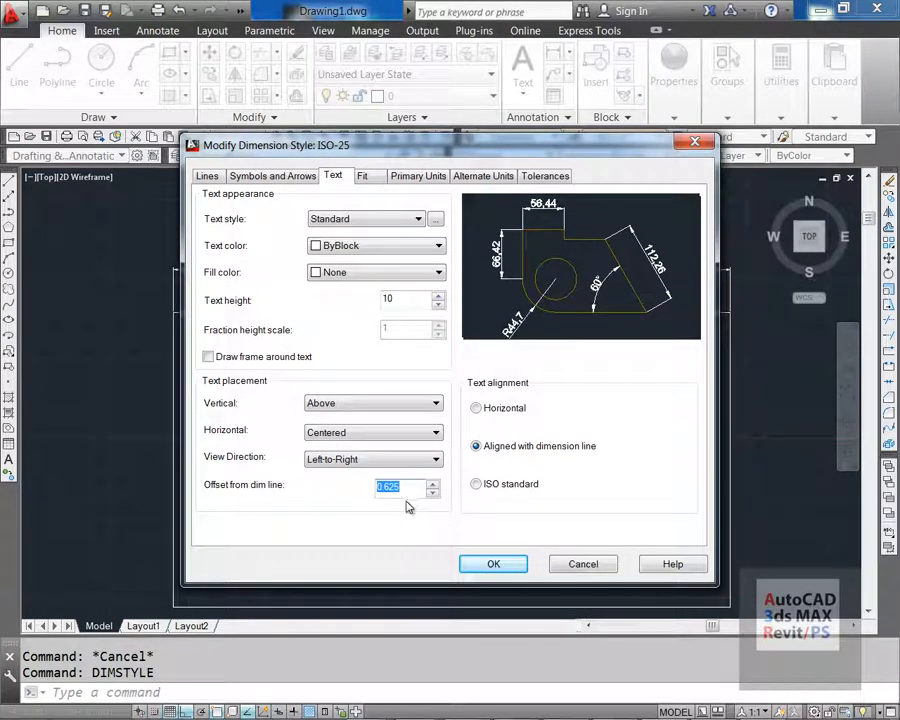
pyautogui.click(495, 565)
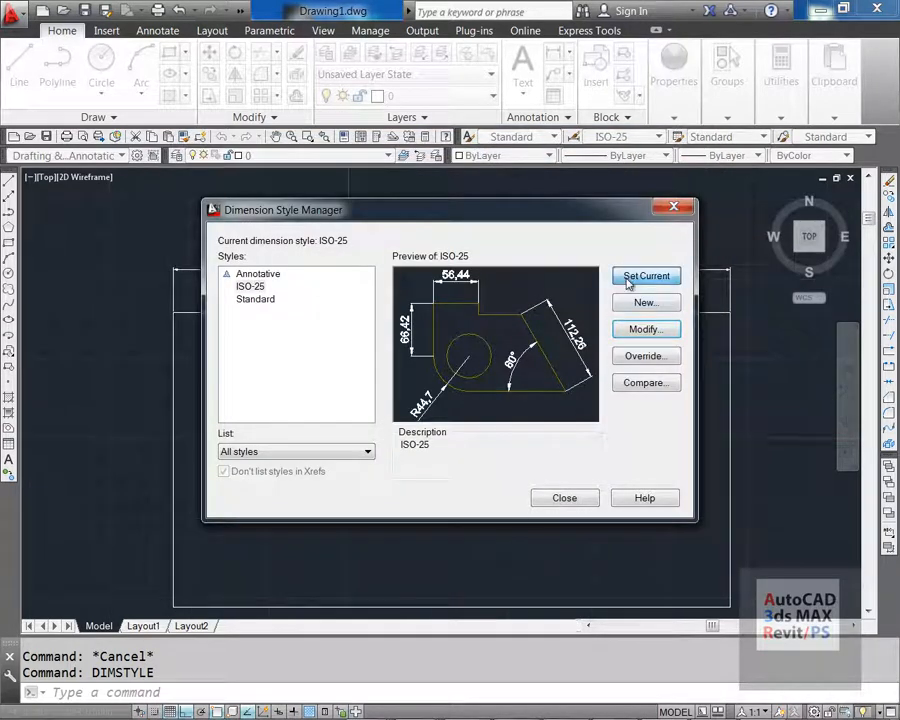
pyautogui.click(577, 500)
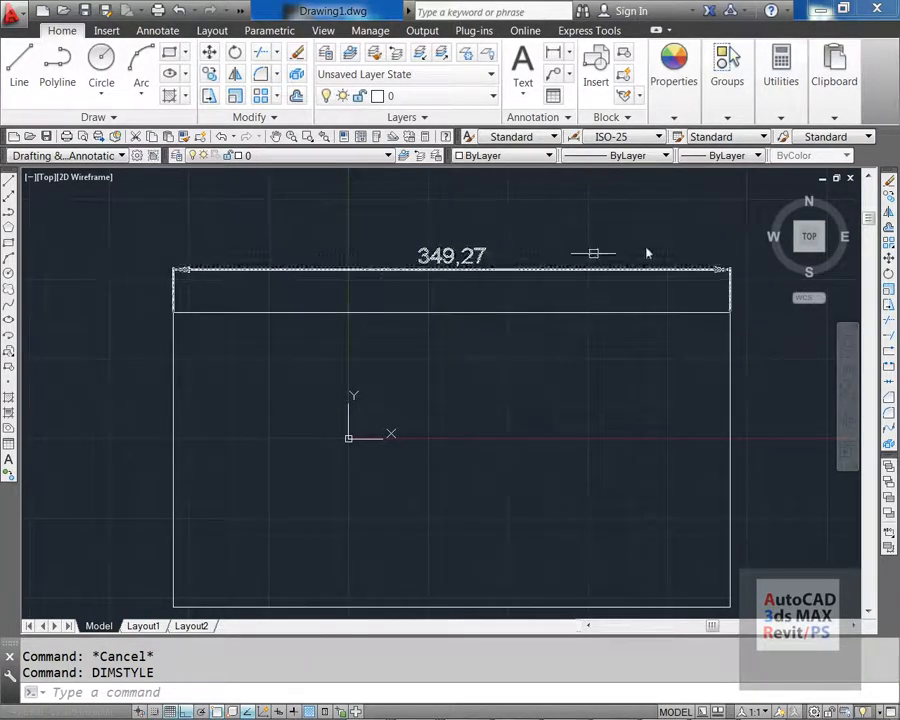
# Erase the linear dimension above the large rectangle
pyautogui.press('Escape')
pyautogui.write('e')
pyautogui.press('Return')
pyautogui.click(731, 290)
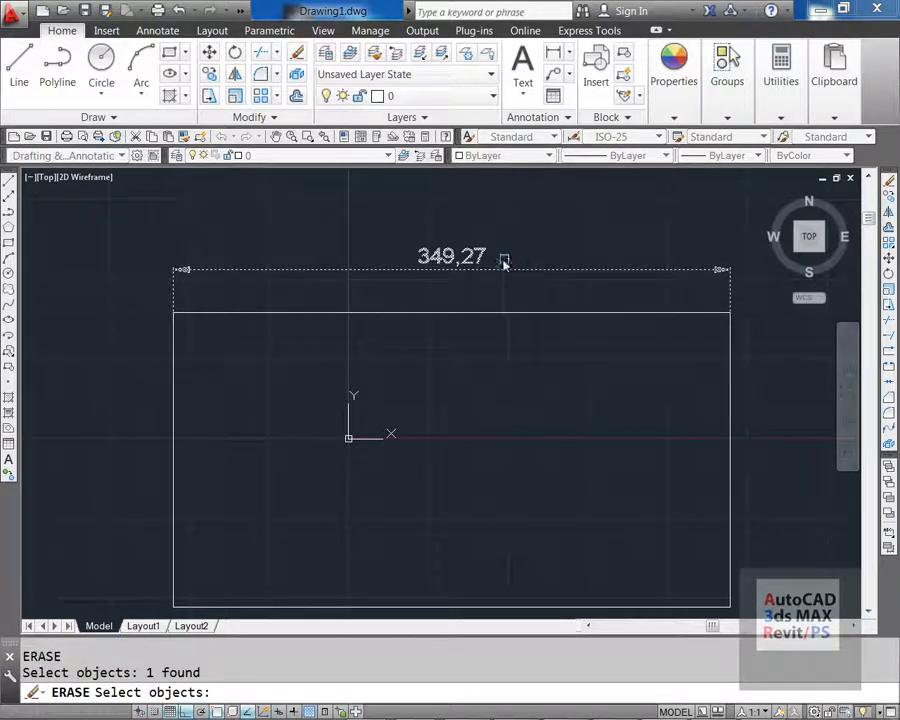
pyautogui.tripleClick(503, 262)
pyautogui.click(478, 291)
pyautogui.press('Return')
# Erase the remaining large rectangle around the origin
pyautogui.scroll(-1, 416, 348)
pyautogui.moveTo(414, 334)
pyautogui.mouseDown(button='middle')
pyautogui.moveTo(410, 320)
pyautogui.moveTo(420, 320)
pyautogui.mouseUp(button='middle')
pyautogui.press('Escape')
pyautogui.write('e')
pyautogui.press('Return')
pyautogui.click(646, 541)
pyautogui.click(448, 290)
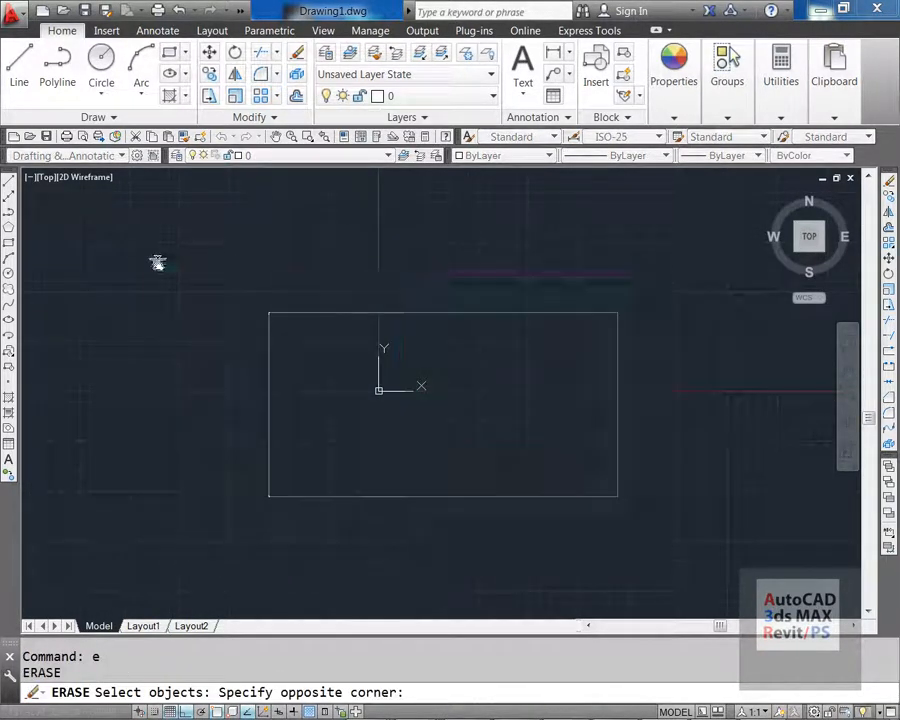
pyautogui.press('Return')
pyautogui.press('Escape')
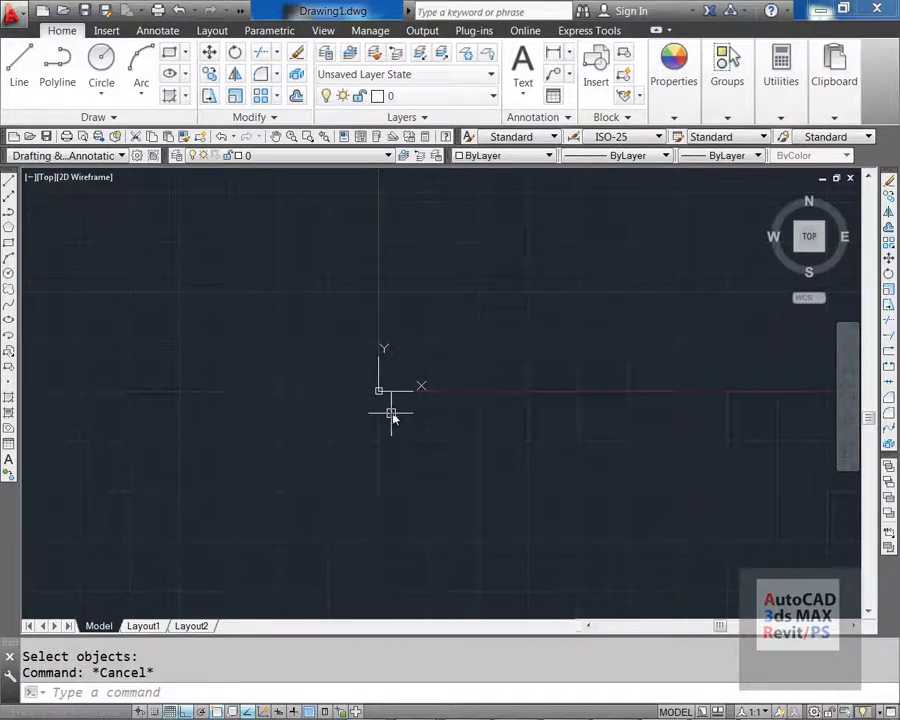
pyautogui.press('Escape')
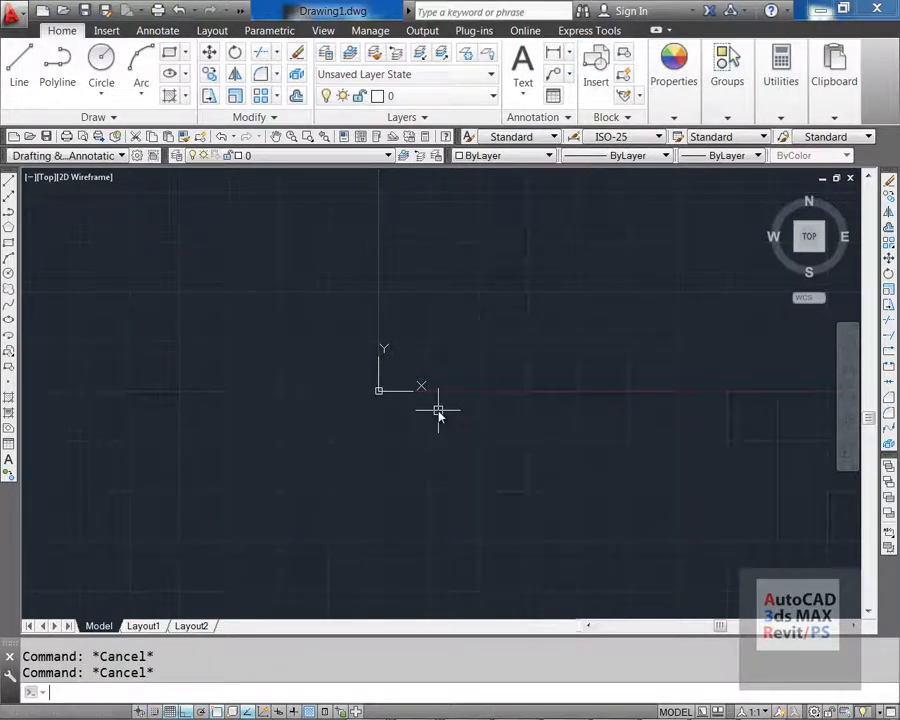
# Draw a rectangle about 371 by 178 units around the origin
pyautogui.write('rec')
pyautogui.press('Return')
pyautogui.click(240, 306)
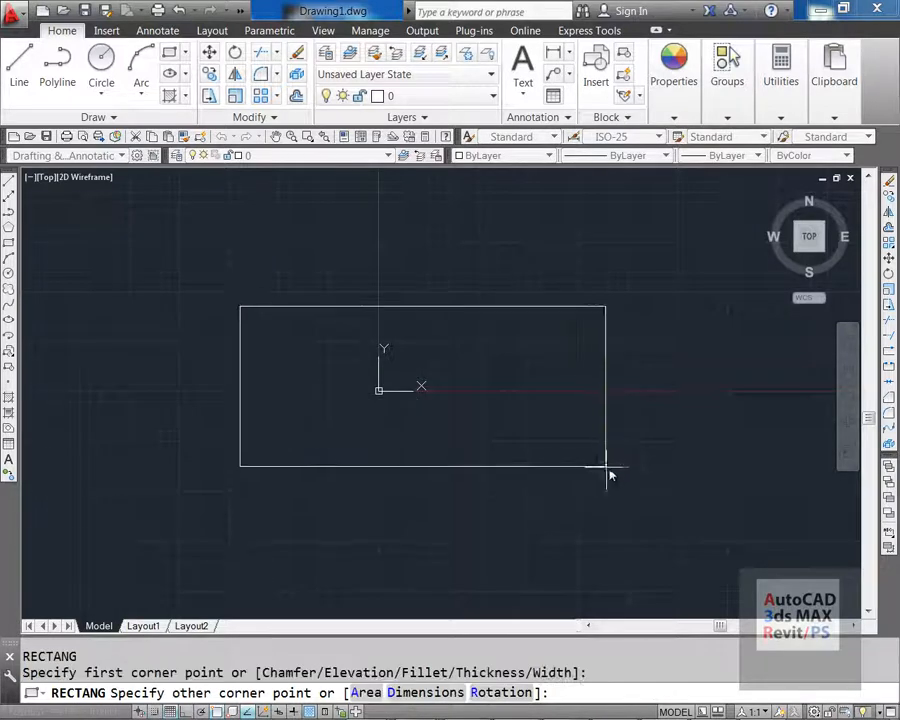
pyautogui.click(609, 483)
pyautogui.press('Return')
pyautogui.press('Escape')
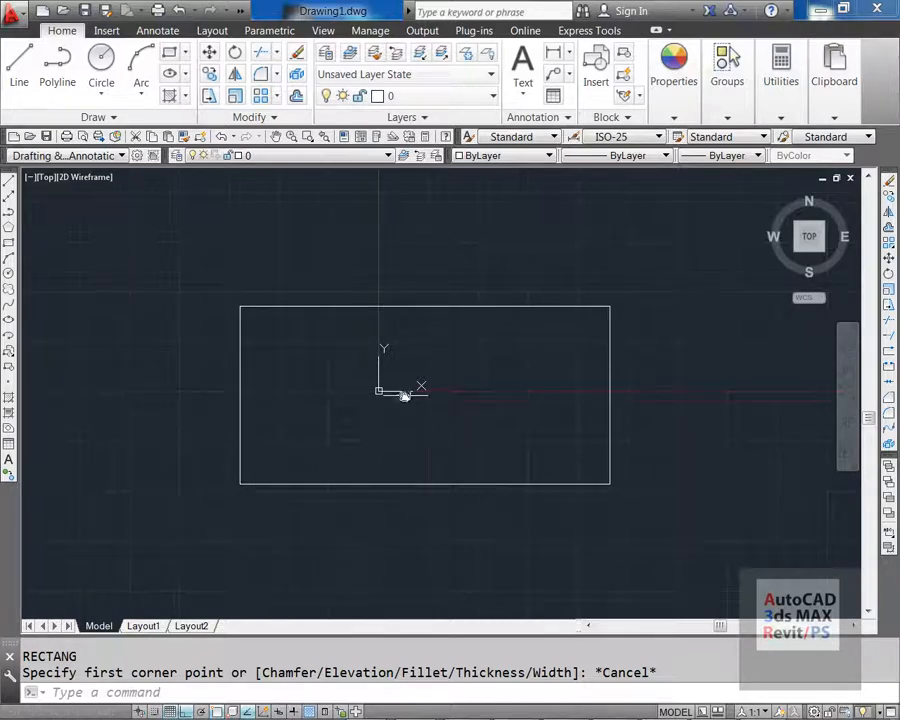
# Place a horizontal linear dimension between the rectangle's two upper corners, just above its top edge
pyautogui.moveTo(404, 396); pyautogui.dragTo(340, 400, button='middle')
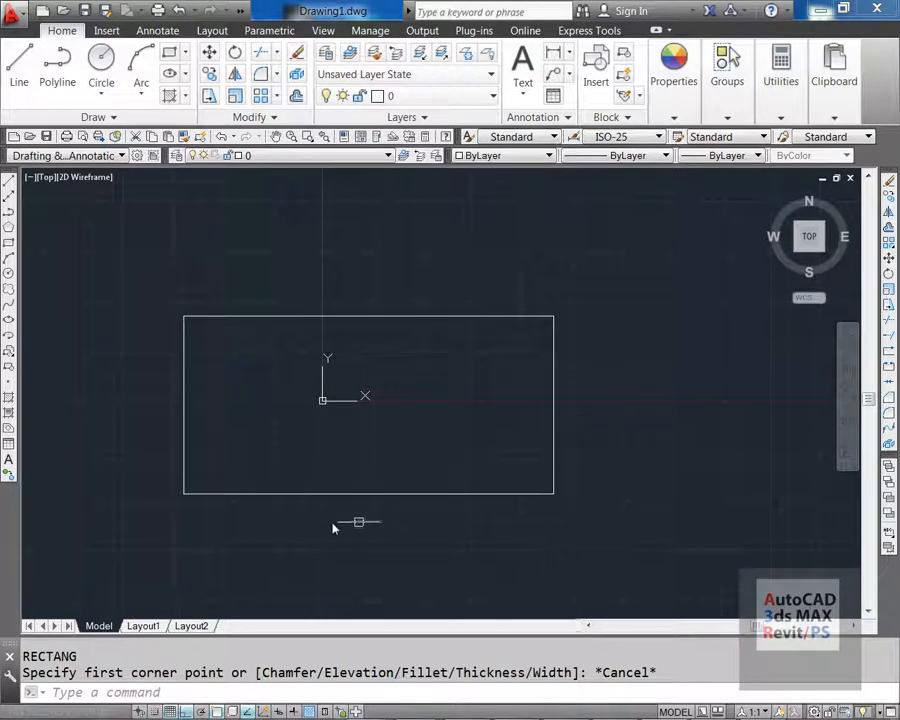
pyautogui.click(567, 52)
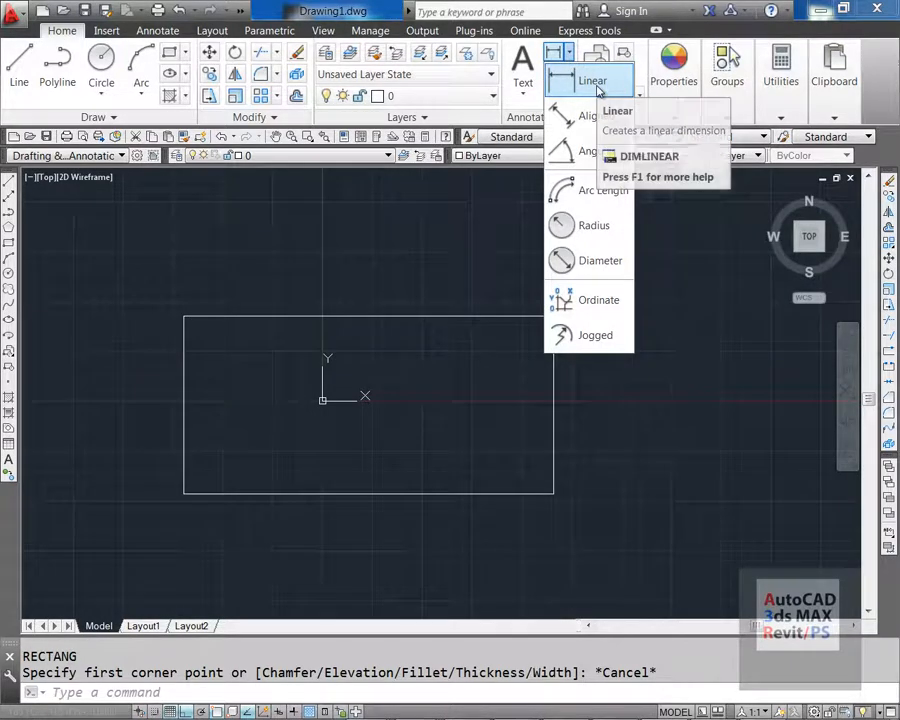
pyautogui.click(596, 84)
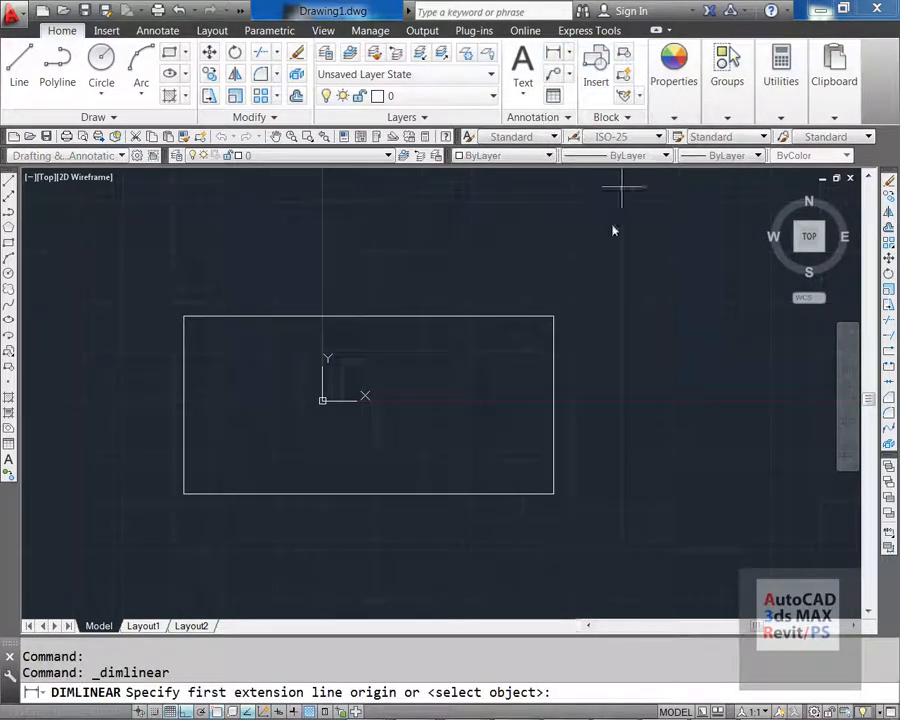
pyautogui.click(195, 317)
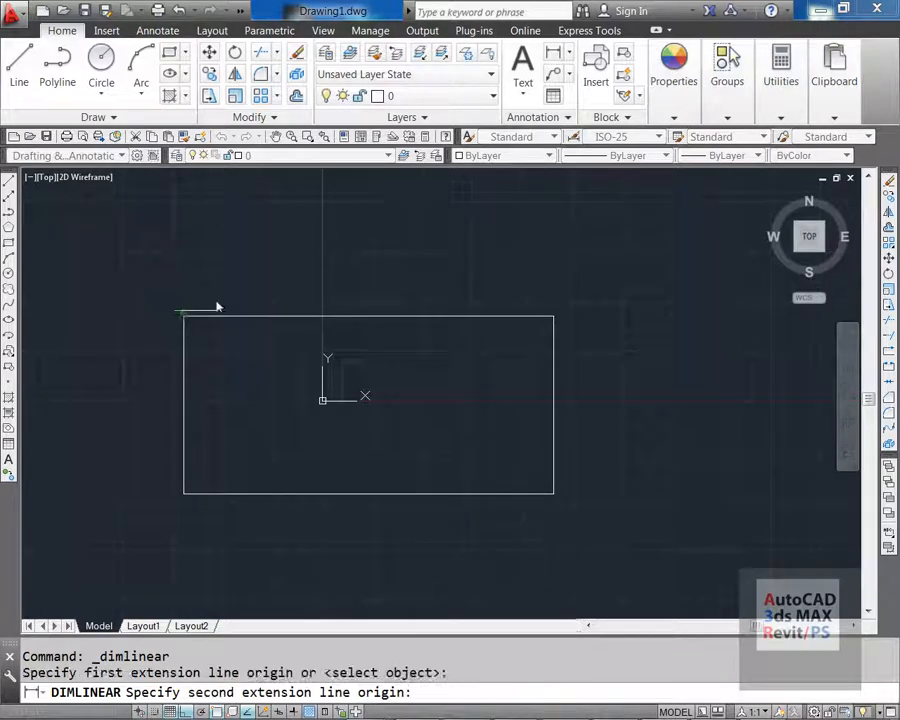
pyautogui.click(551, 316)
pyautogui.click(548, 264)
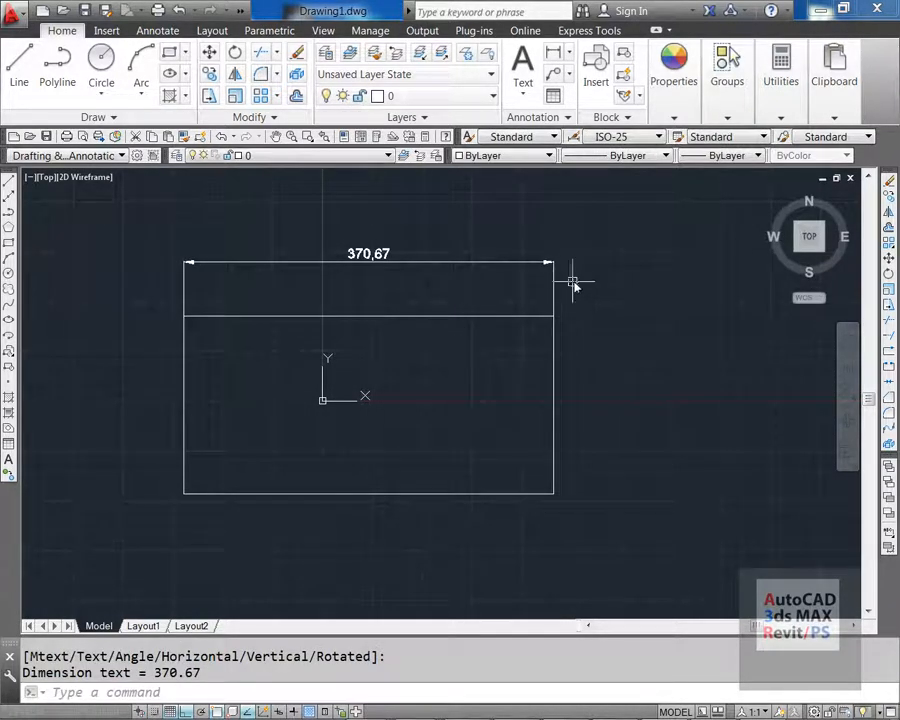
# Erase the white linear dimension above the rectangle
pyautogui.press('Escape')
pyautogui.write('e')
pyautogui.press('Return')
pyautogui.click(590, 284)
pyautogui.click(540, 232)
pyautogui.press('Return')
pyautogui.press('Escape')
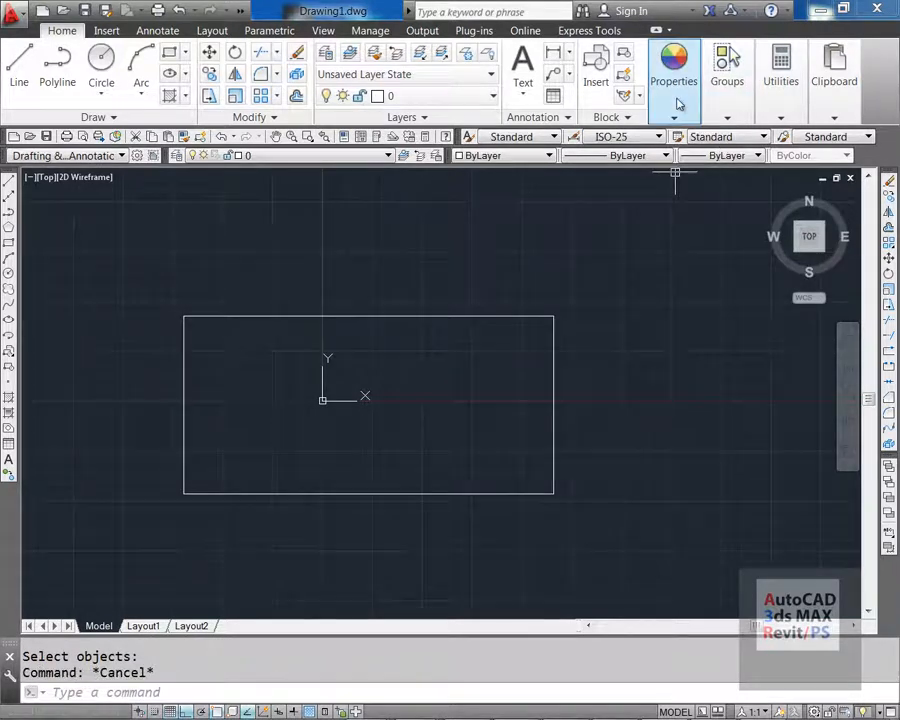
# Set the current object color to Magenta
pyautogui.click(679, 104)
pyautogui.click(705, 137)
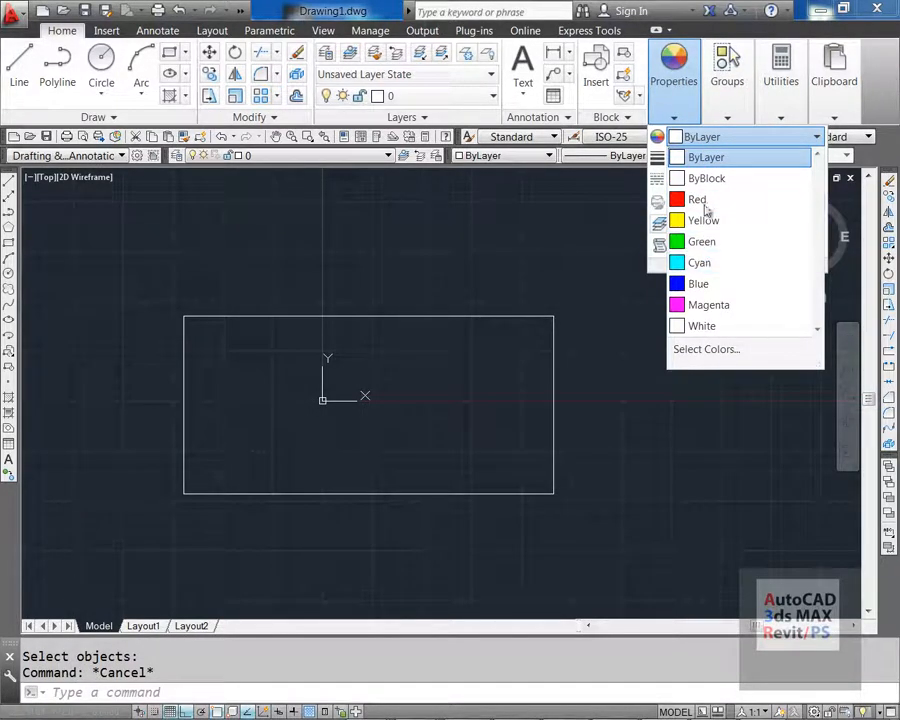
pyautogui.click(708, 304)
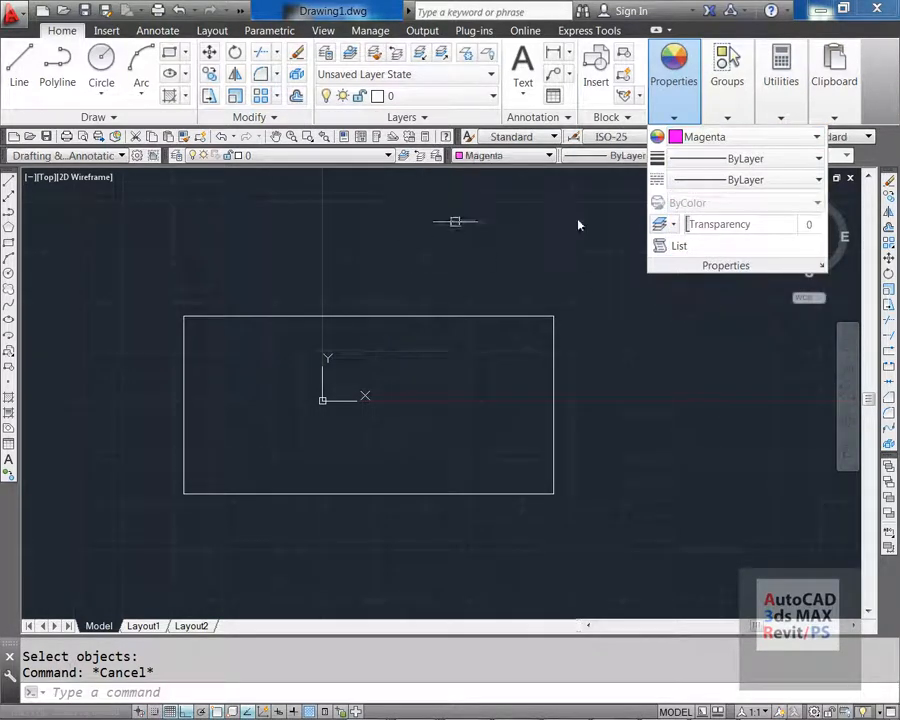
pyautogui.press('Escape')
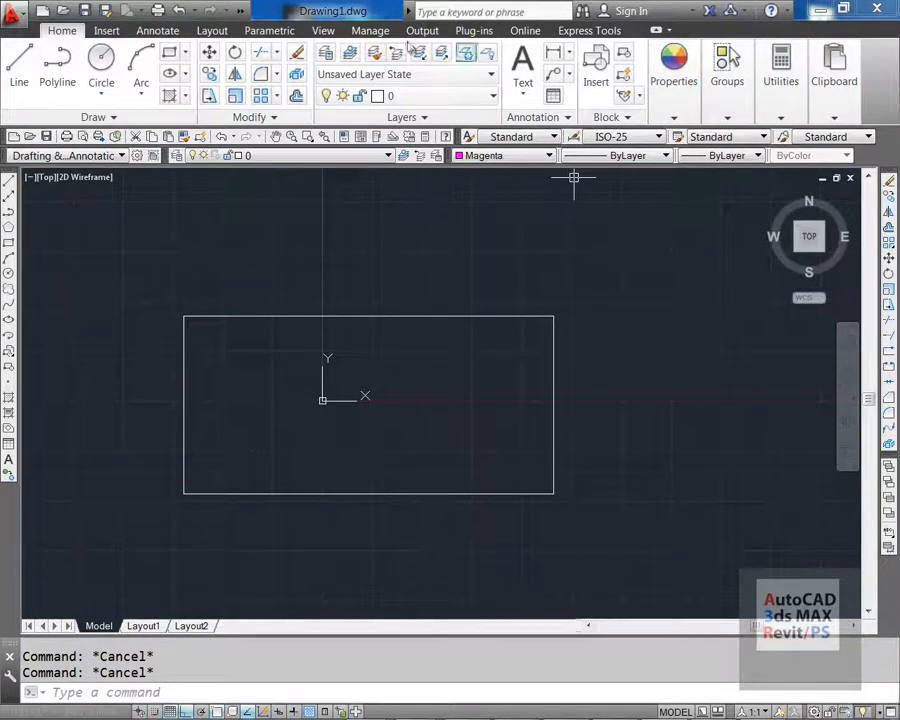
# Set the current object color to Red
pyautogui.click(673, 75)
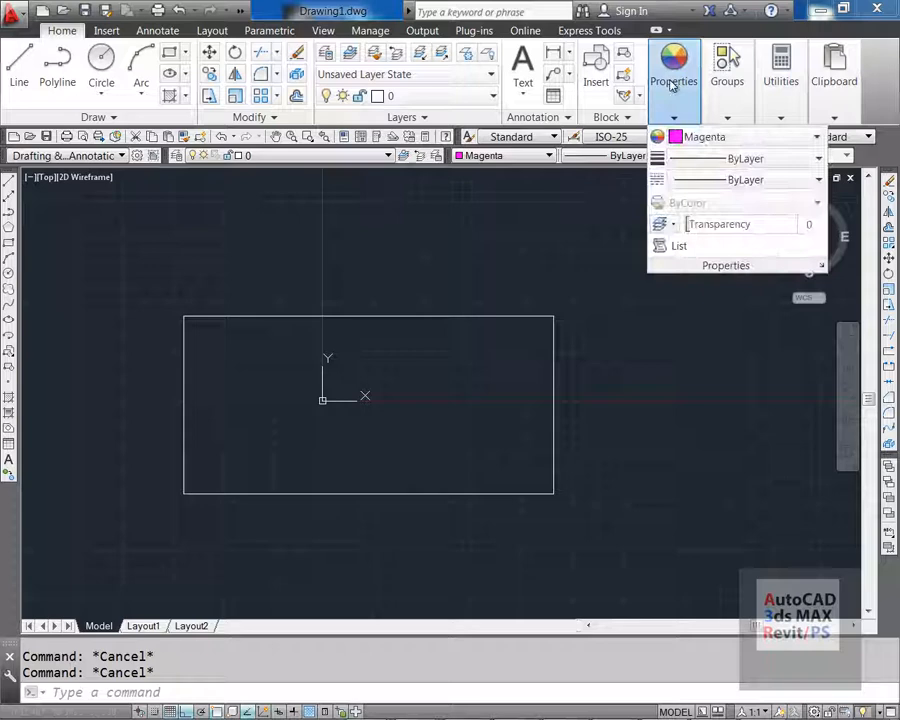
pyautogui.click(720, 137)
pyautogui.click(699, 201)
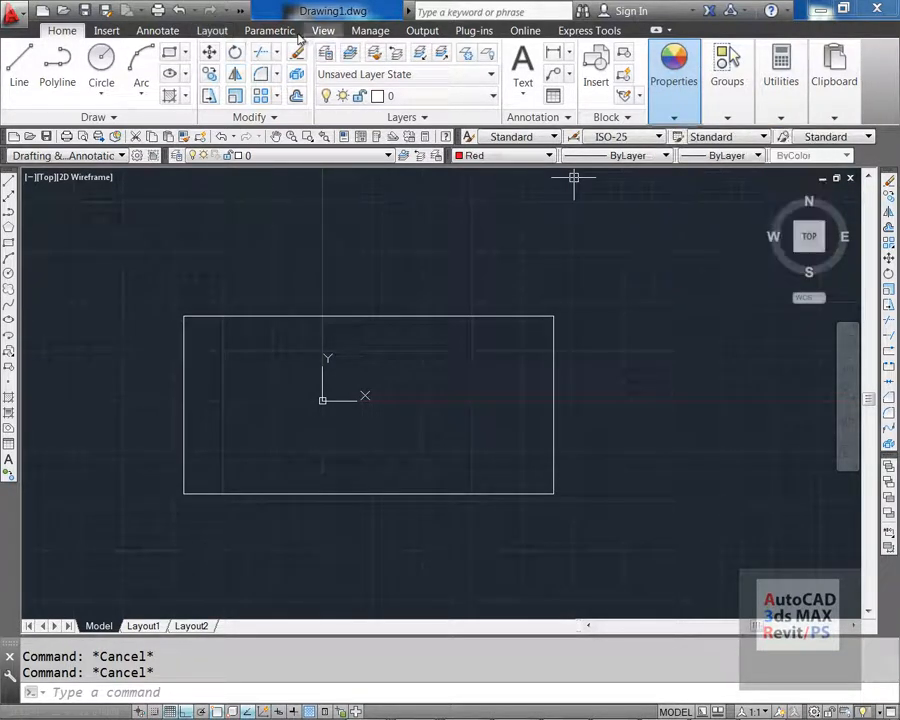
# Add a red linear dimension across the rectangle's top edge, placed above it
pyautogui.click(568, 52)
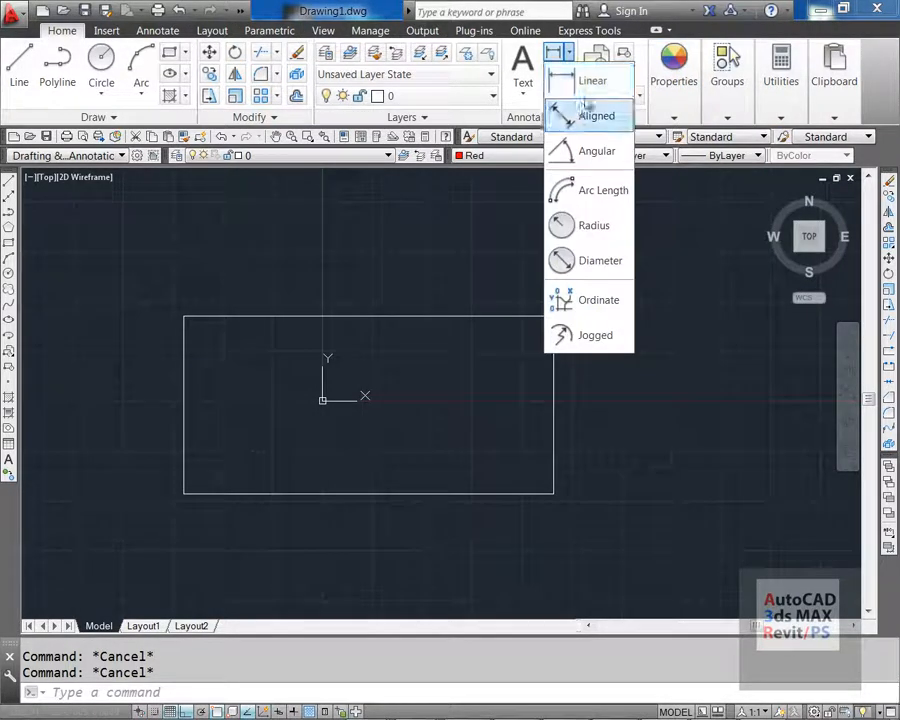
pyautogui.click(590, 81)
pyautogui.click(185, 320)
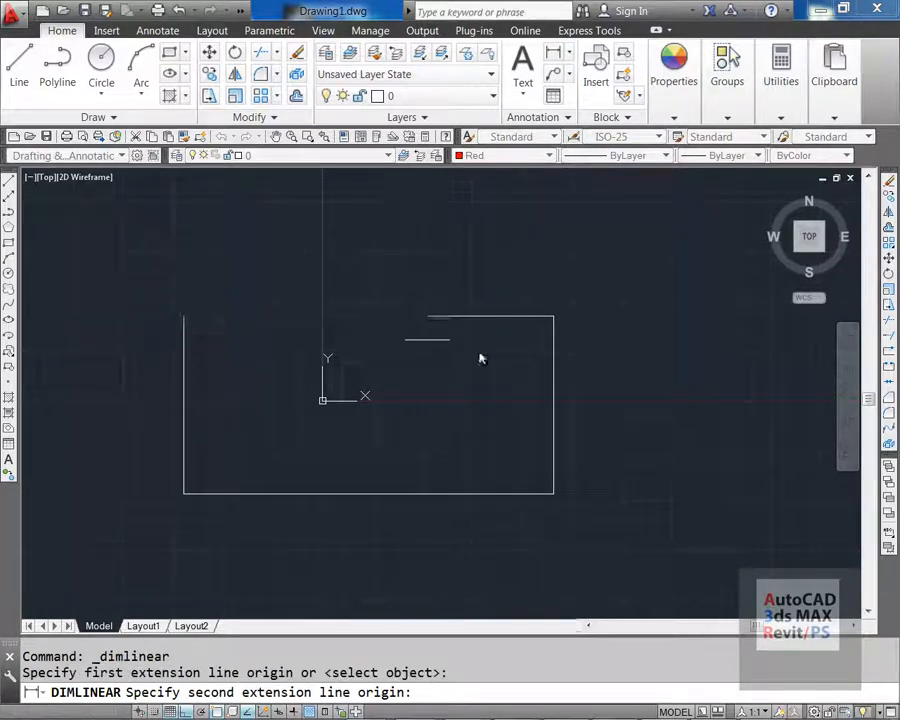
pyautogui.click(551, 320)
# Add a vertical linear dimension along the rectangle's right edge, placed just outside it
pyautogui.press('Return')
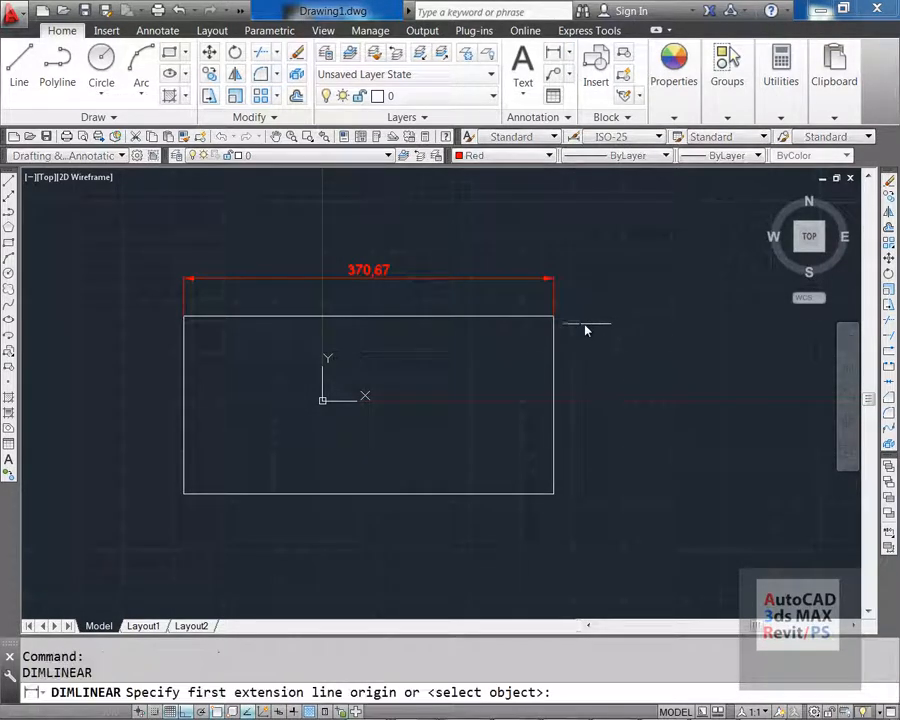
pyautogui.click(554, 317)
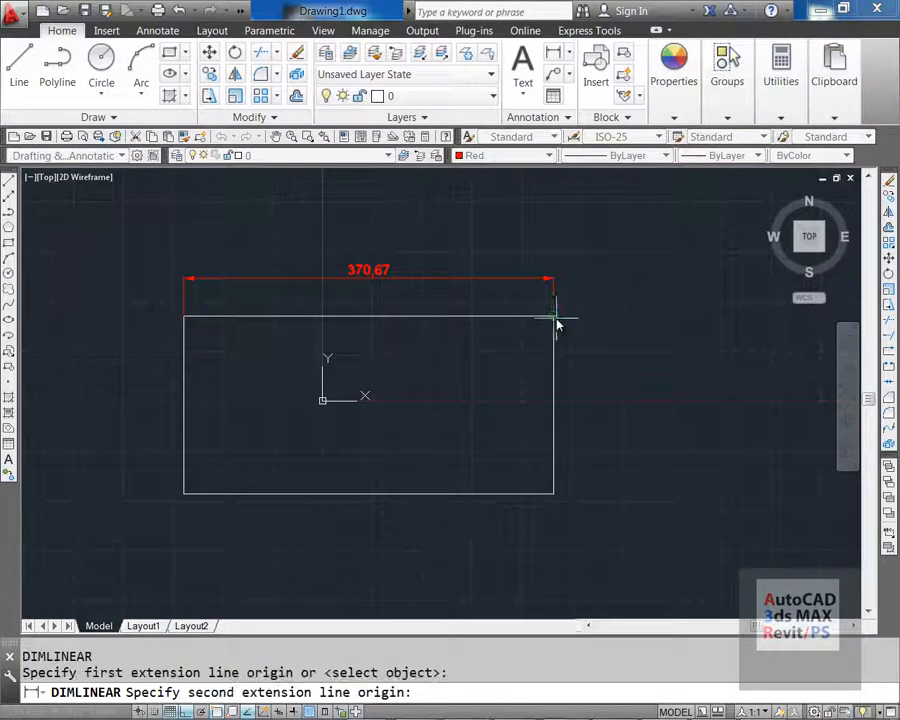
pyautogui.click(553, 493)
pyautogui.click(587, 466)
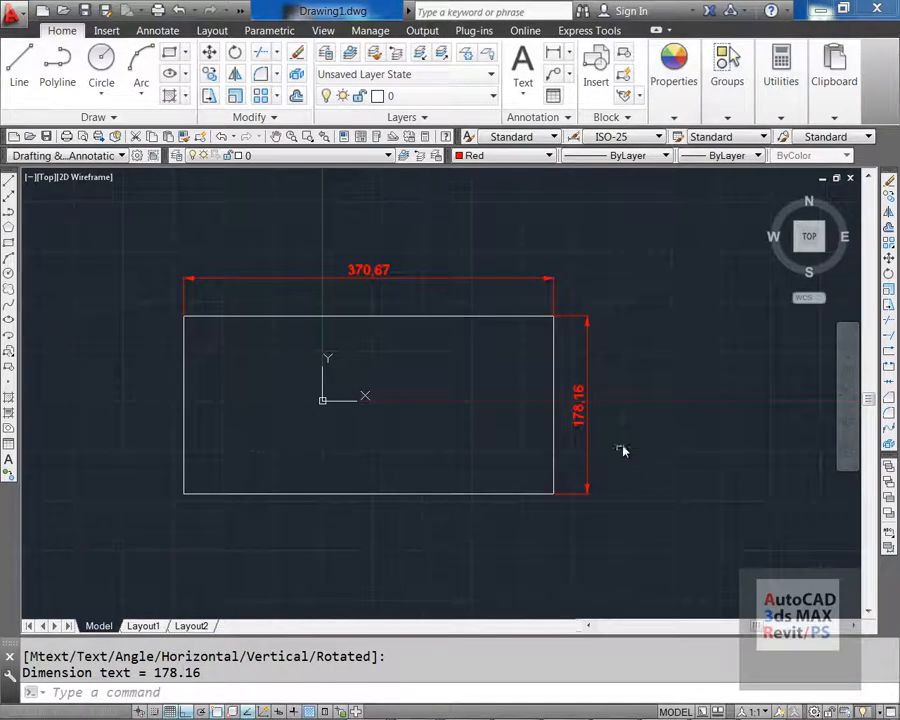
pyautogui.press('Escape')
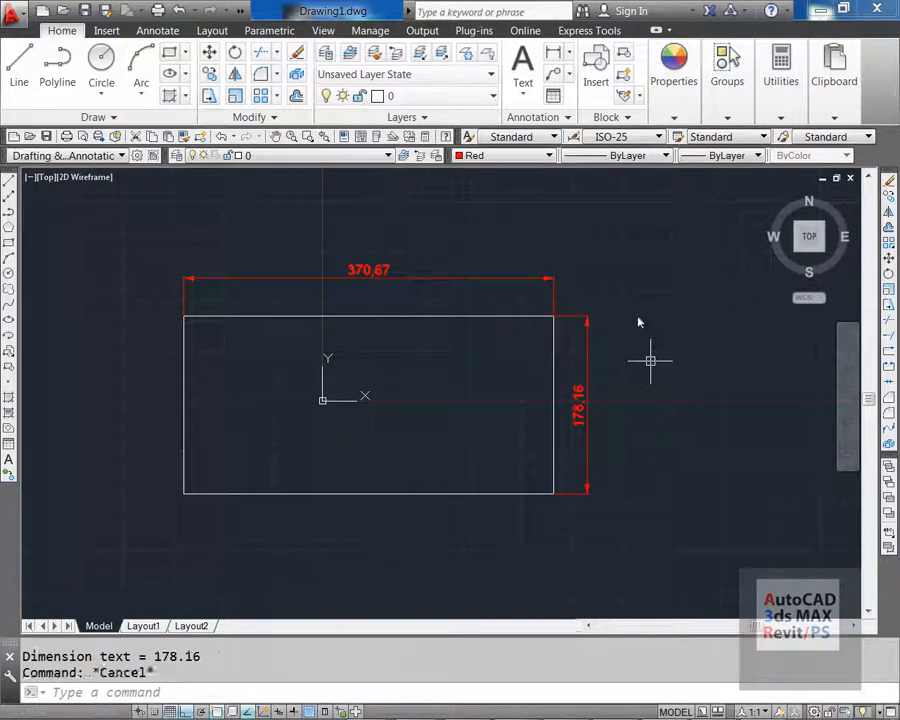
# Erase the two red linear dimensions, the vertical one and the horizontal one
pyautogui.write('e')
pyautogui.press('Return')
pyautogui.click(608, 361)
pyautogui.click(578, 251)
pyautogui.press('Return')
pyautogui.press('Return')
pyautogui.click(573, 275)
pyautogui.click(547, 293)
pyautogui.press('Return')
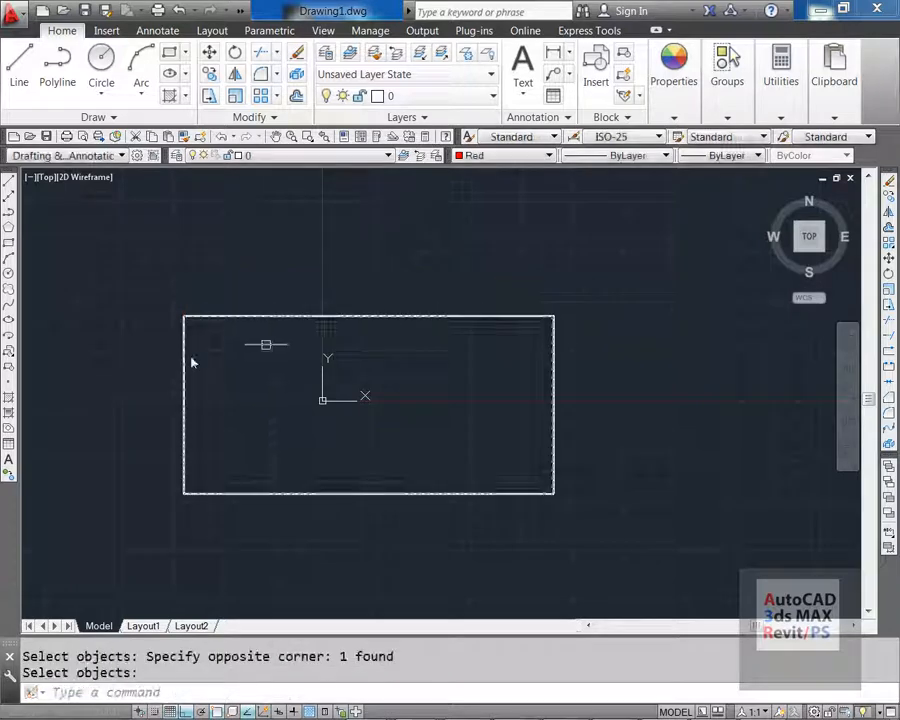
# Turn Ortho off and stretch the rectangle's upper-right corner straight down so that the top edge slopes
pyautogui.click(510, 317)
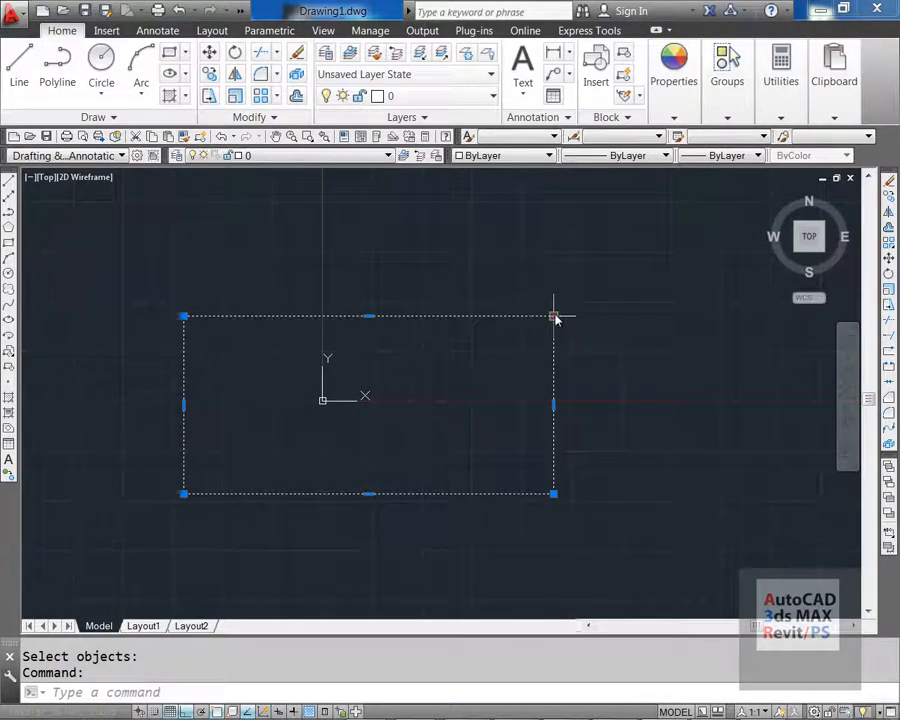
pyautogui.click(553, 317)
pyautogui.press('F8')
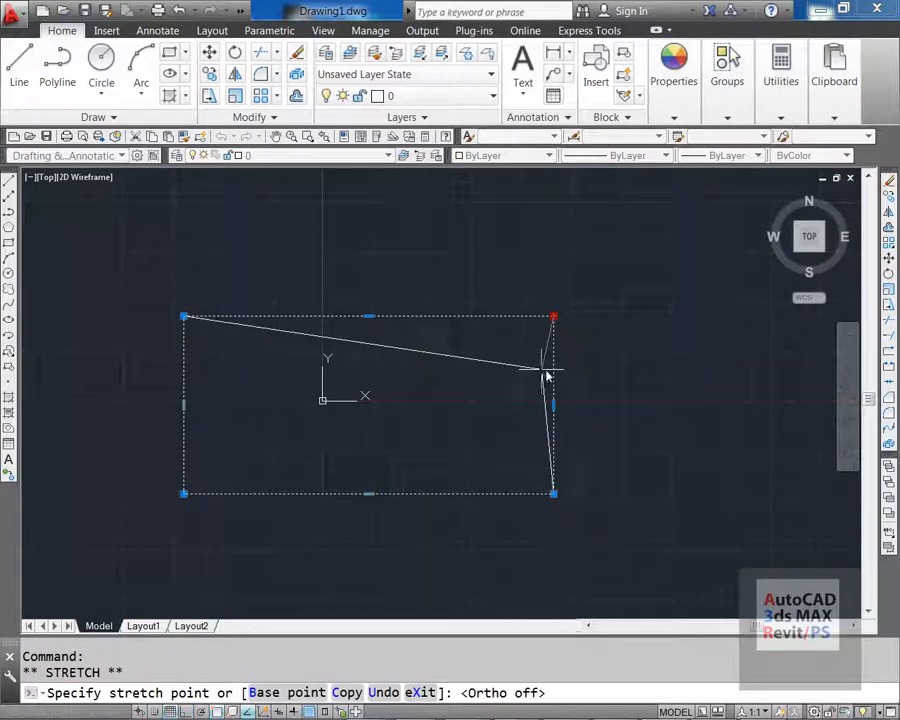
pyautogui.click(553, 370)
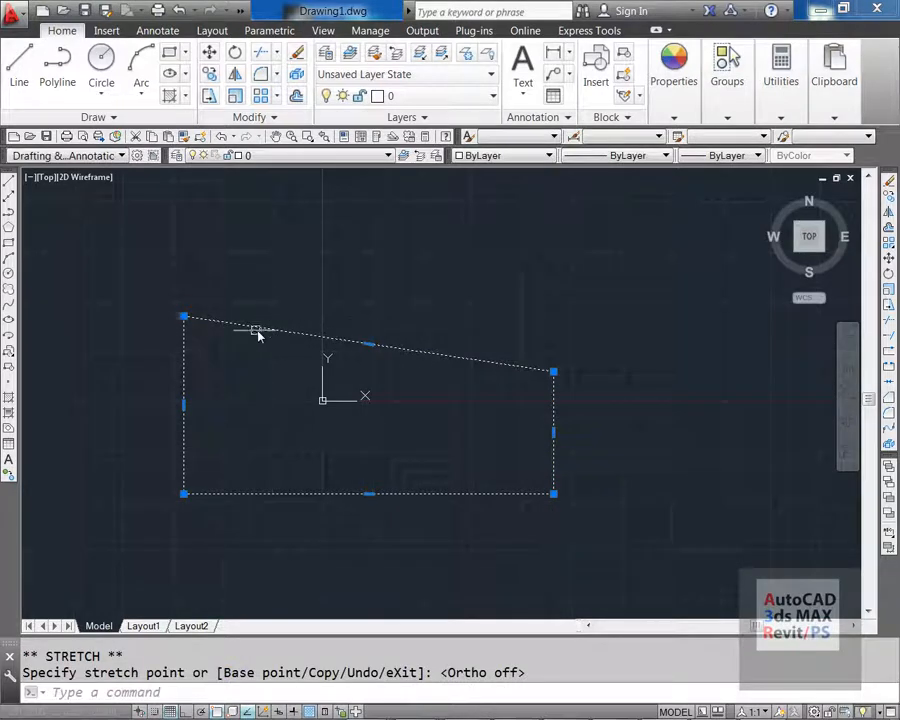
pyautogui.press('Escape')
# Try to dimension the sloped top edge with a linear dimension between its two endpoints
pyautogui.click(553, 55)
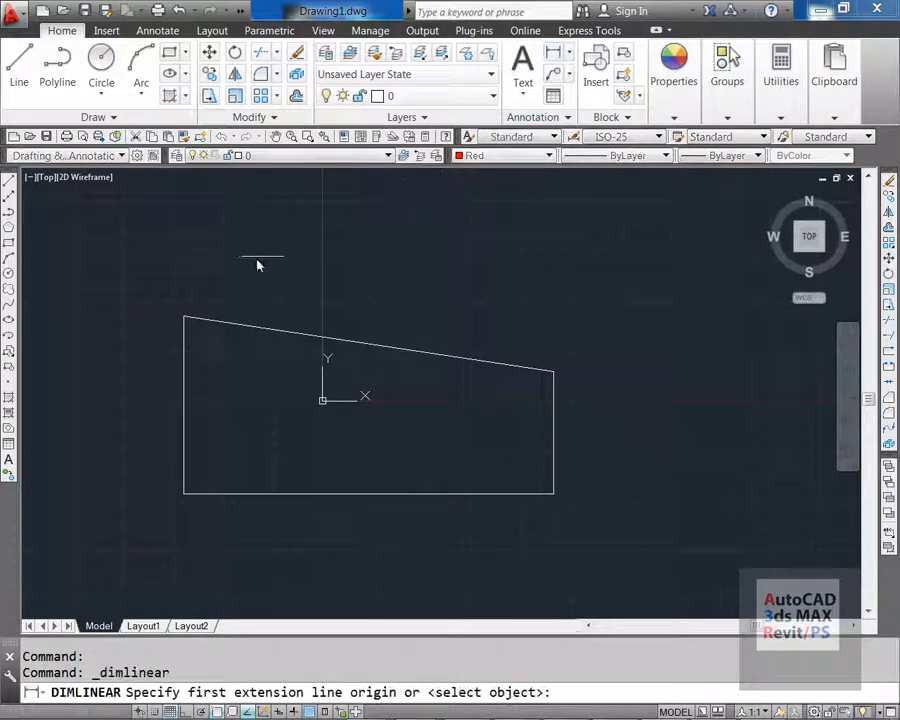
pyautogui.click(189, 316)
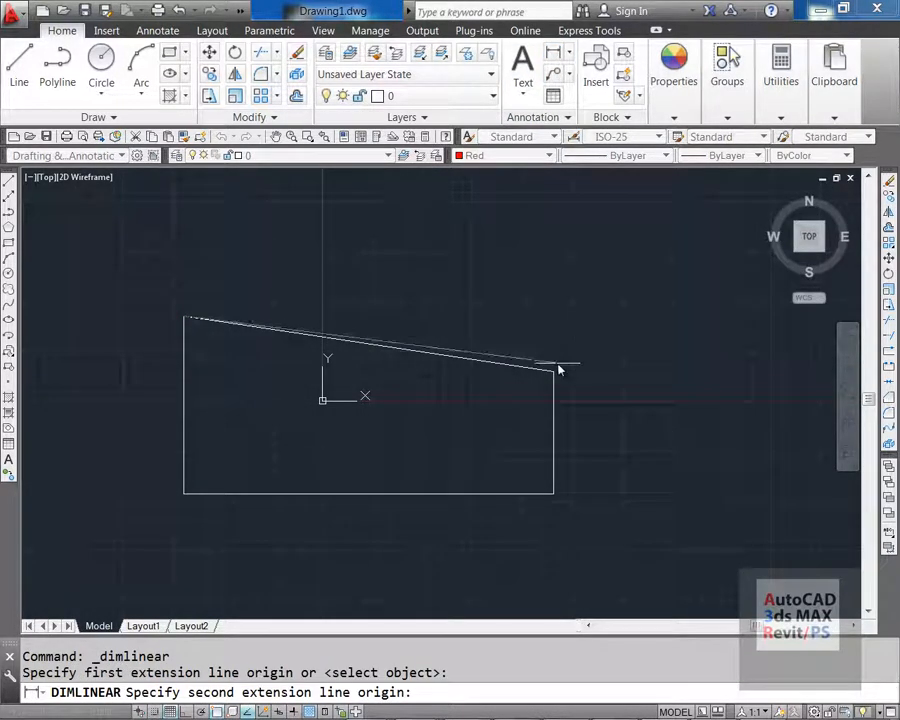
pyautogui.click(553, 370)
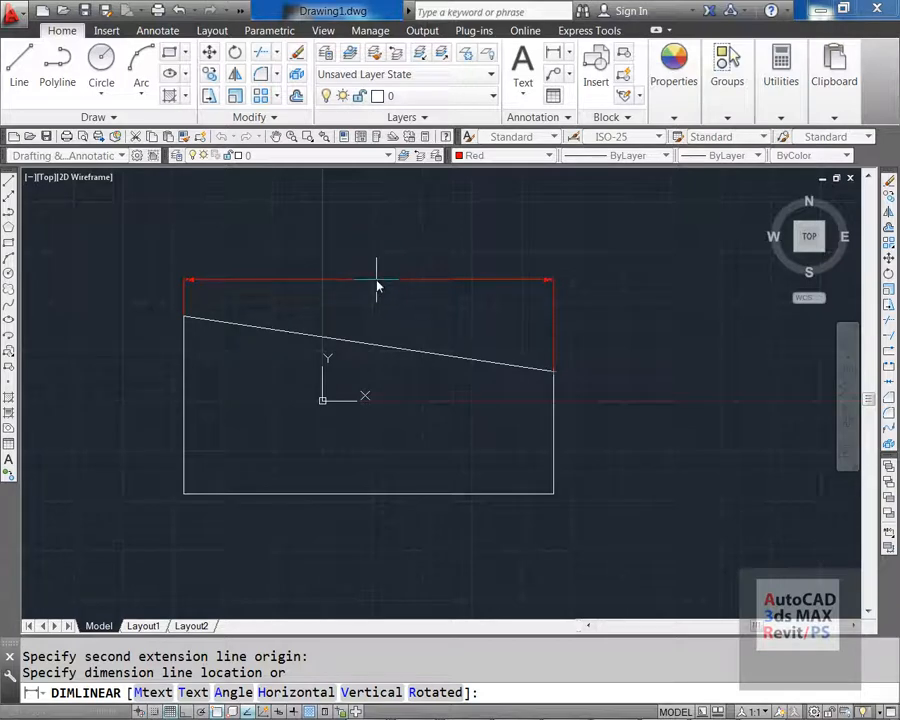
pyautogui.press('Escape')
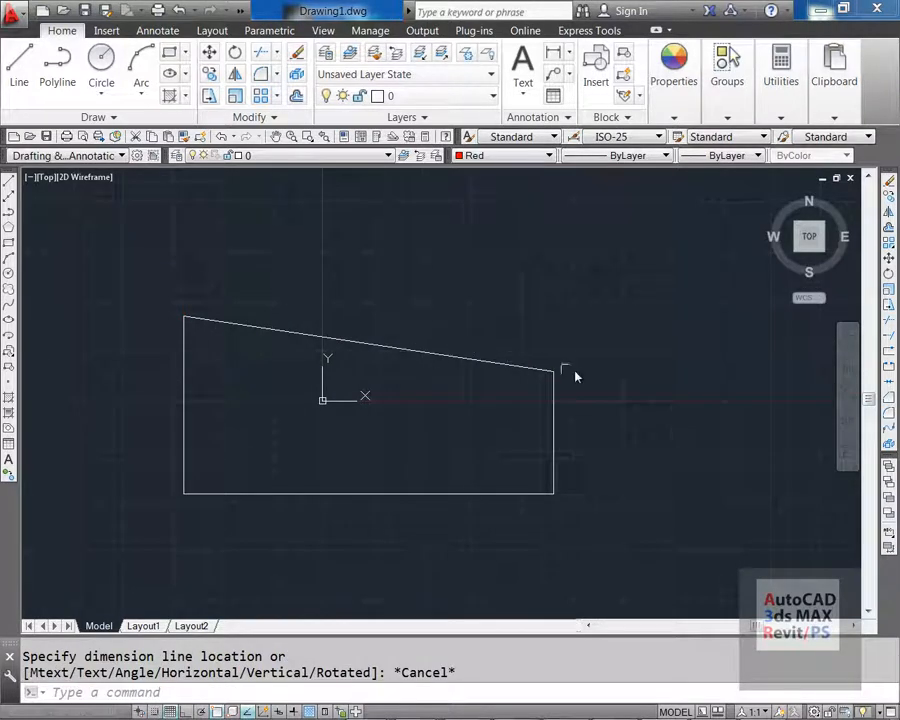
# Add an aligned dimension between the sloped top edge's two endpoints, placed parallel above the edge
pyautogui.click(567, 53)
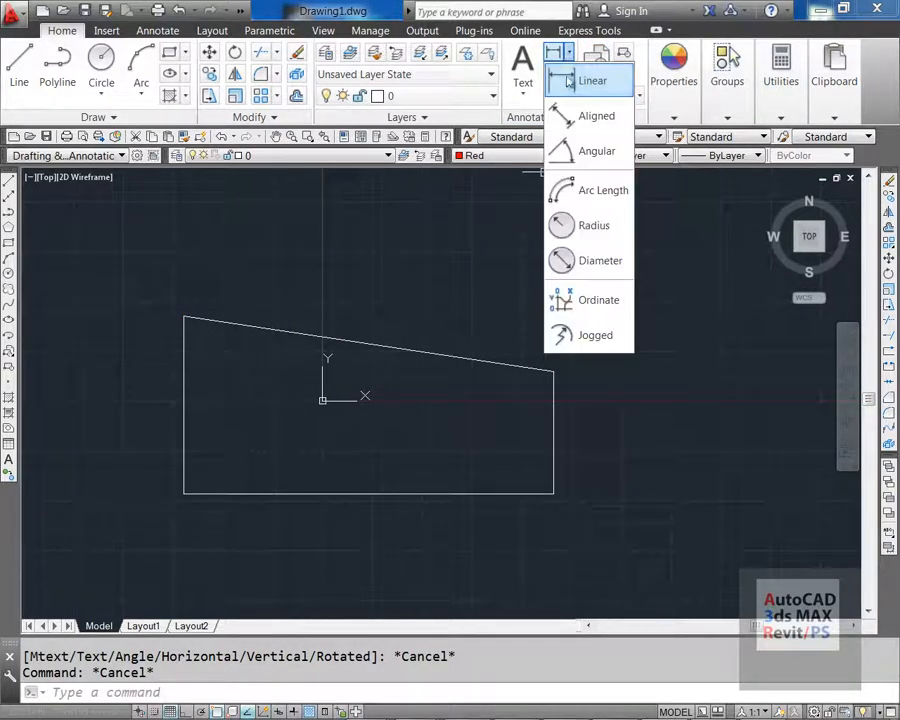
pyautogui.click(587, 118)
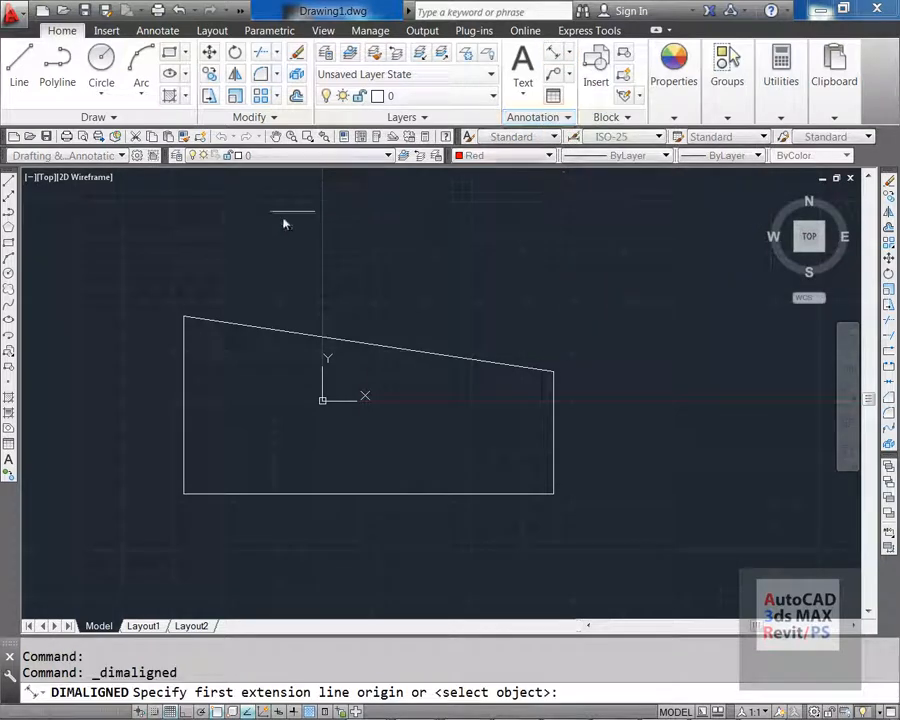
pyautogui.click(196, 316)
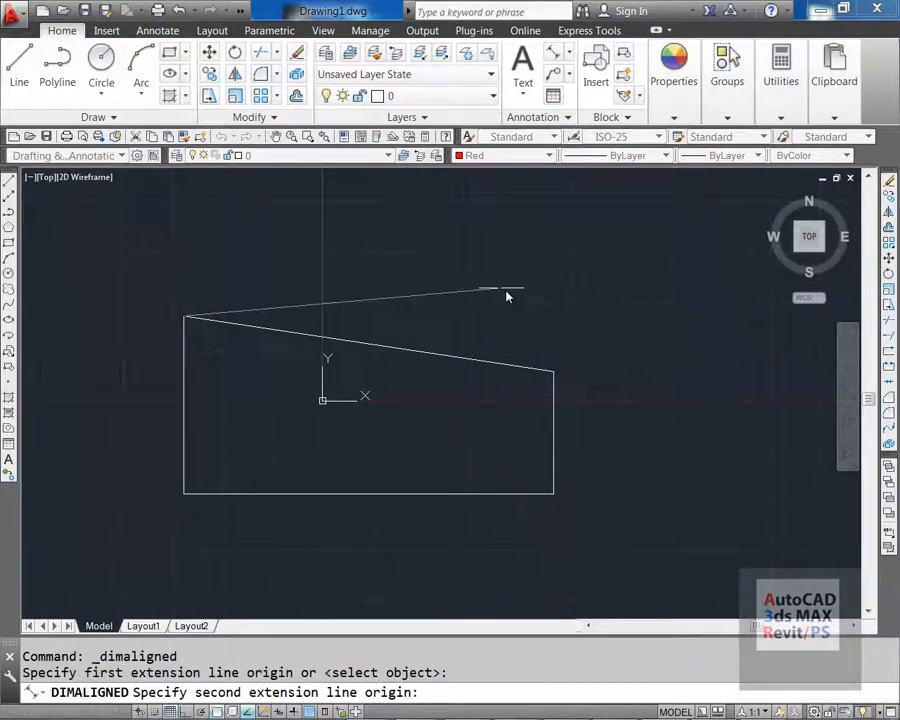
pyautogui.click(552, 366)
pyautogui.click(552, 339)
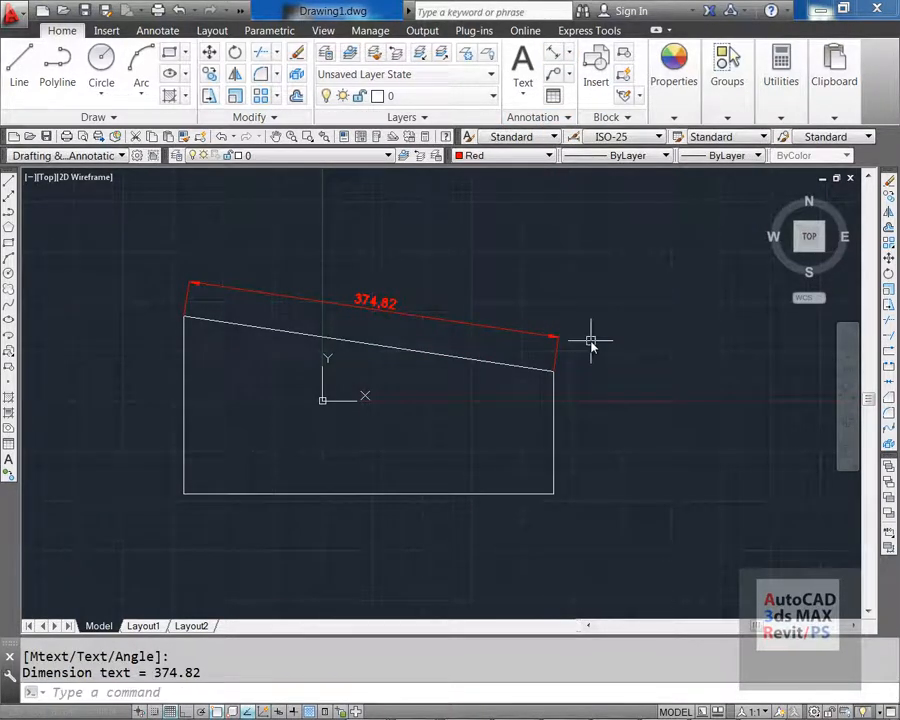
# Erase the aligned dimension above the sloped edge
pyautogui.click(566, 52)
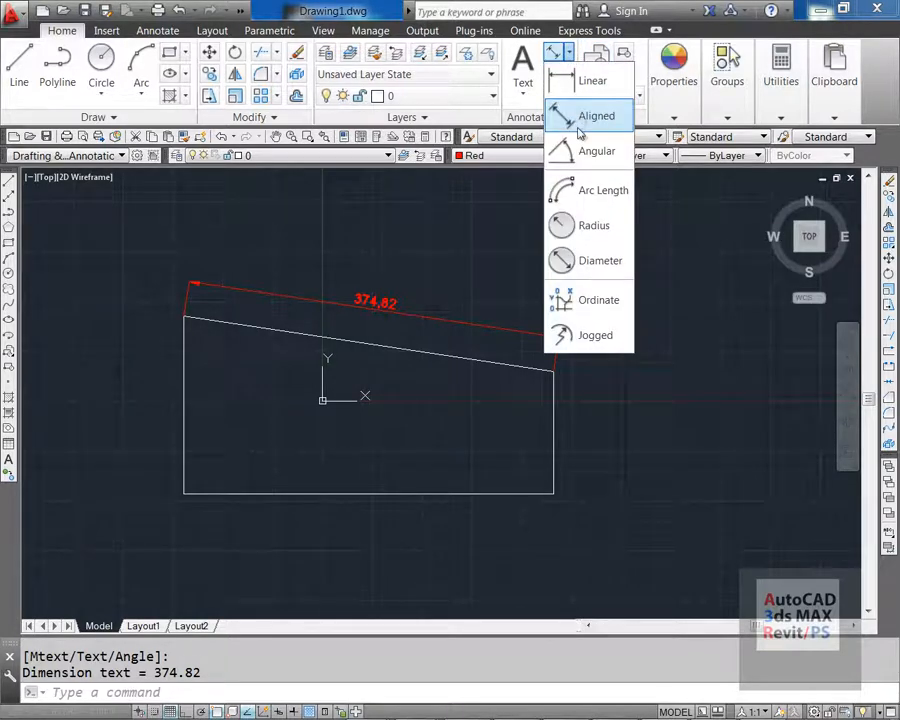
pyautogui.click(416, 292)
pyautogui.write('e')
pyautogui.press('Return')
pyautogui.click(432, 310)
pyautogui.click(394, 306)
pyautogui.press('Return')
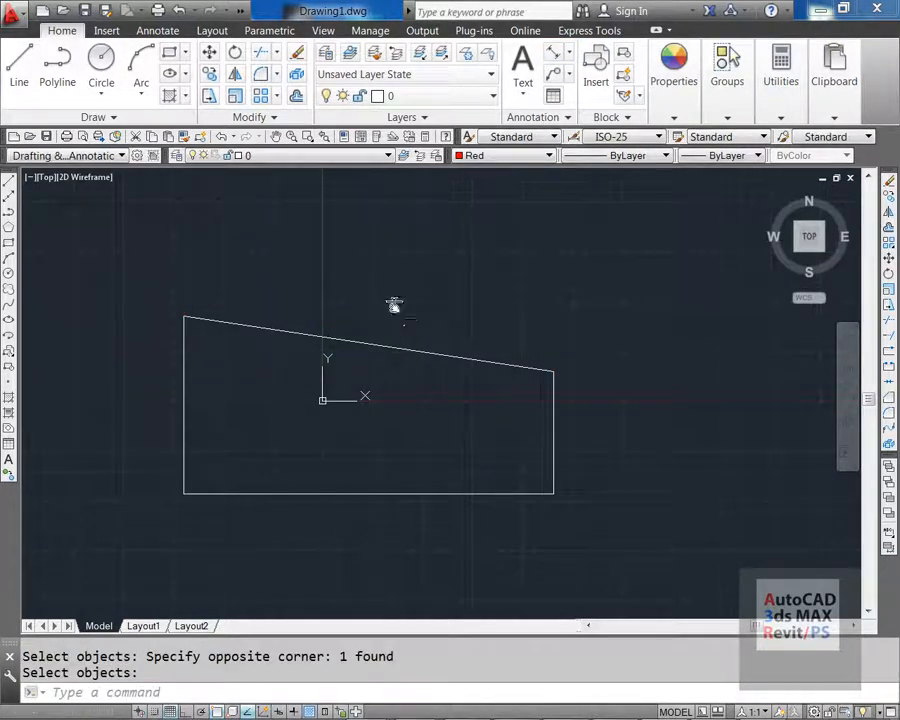
pyautogui.moveTo(394, 306); pyautogui.dragTo(396, 296, button='middle')
pyautogui.press('Escape')
pyautogui.write('e')
pyautogui.press('Return')
pyautogui.press('Escape')
# Stretch the shape's upper-right corner horizontally inward so that the right edge slopes
pyautogui.click(553, 370)
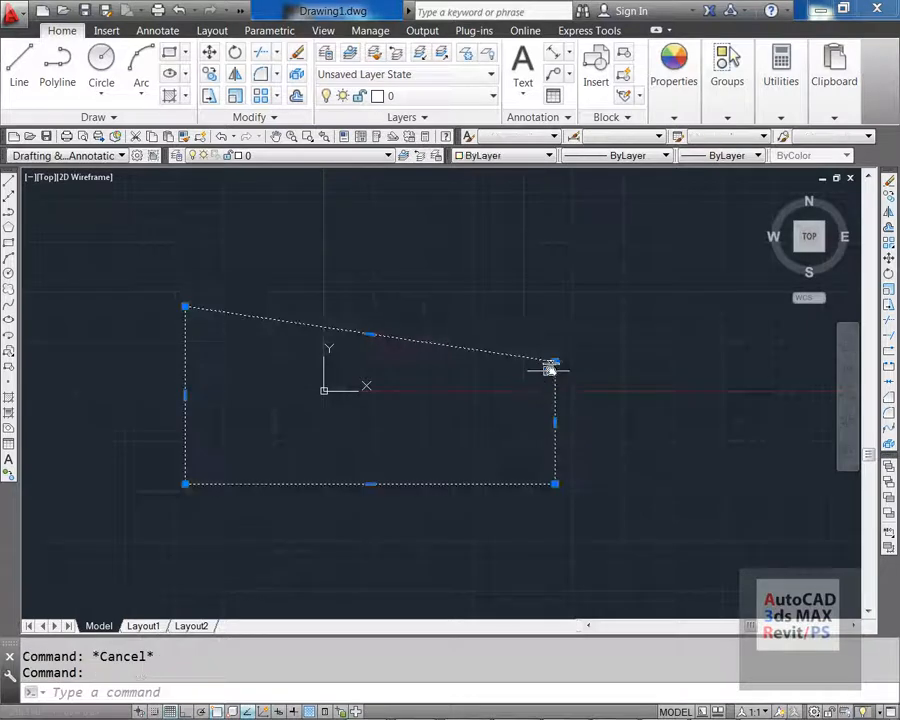
pyautogui.click(552, 348)
pyautogui.click(555, 361)
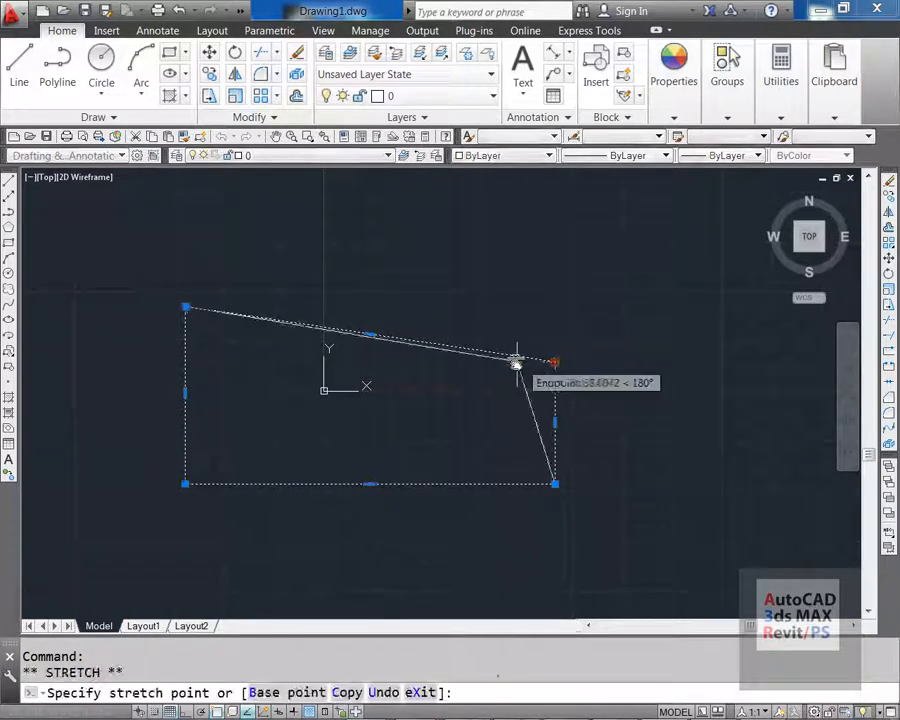
pyautogui.click(488, 362)
pyautogui.press('Escape')
pyautogui.press('Escape')
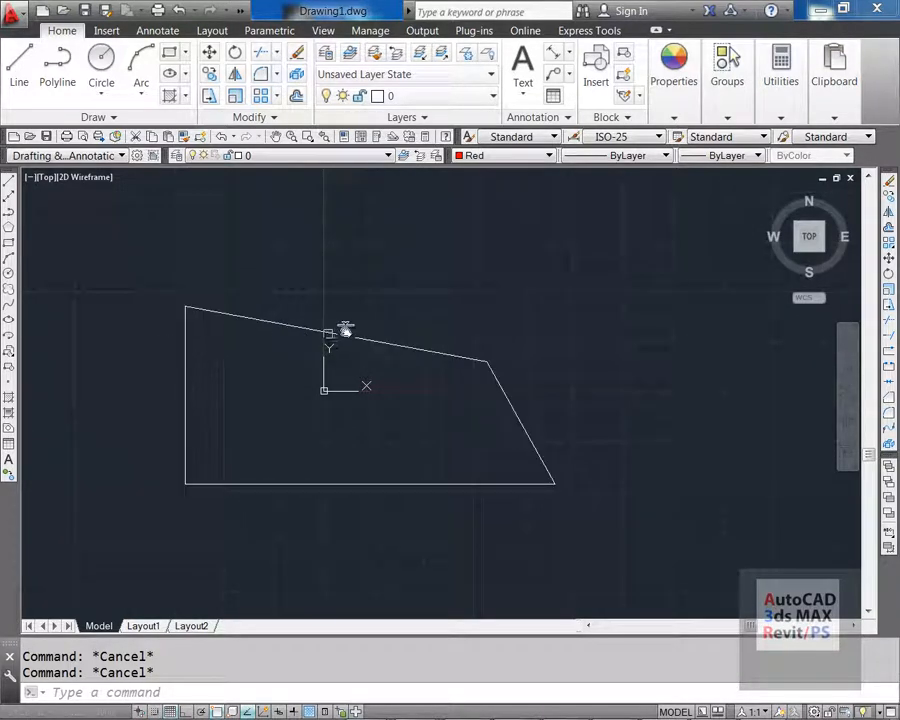
# Add an angular dimension between the left and bottom edges, placed inside the lower-left corner
pyautogui.click(569, 56)
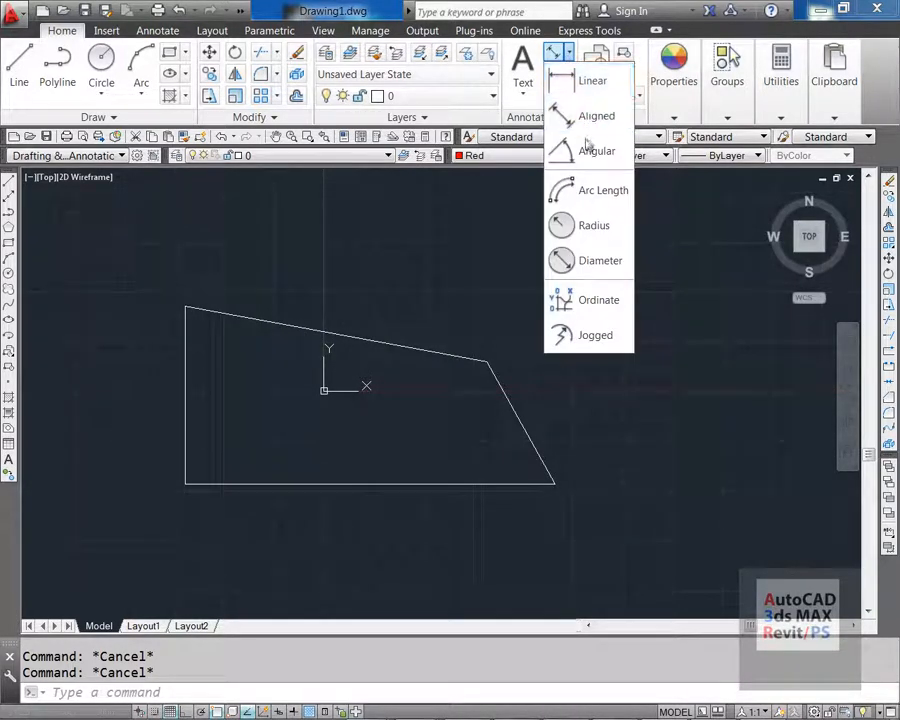
pyautogui.click(590, 152)
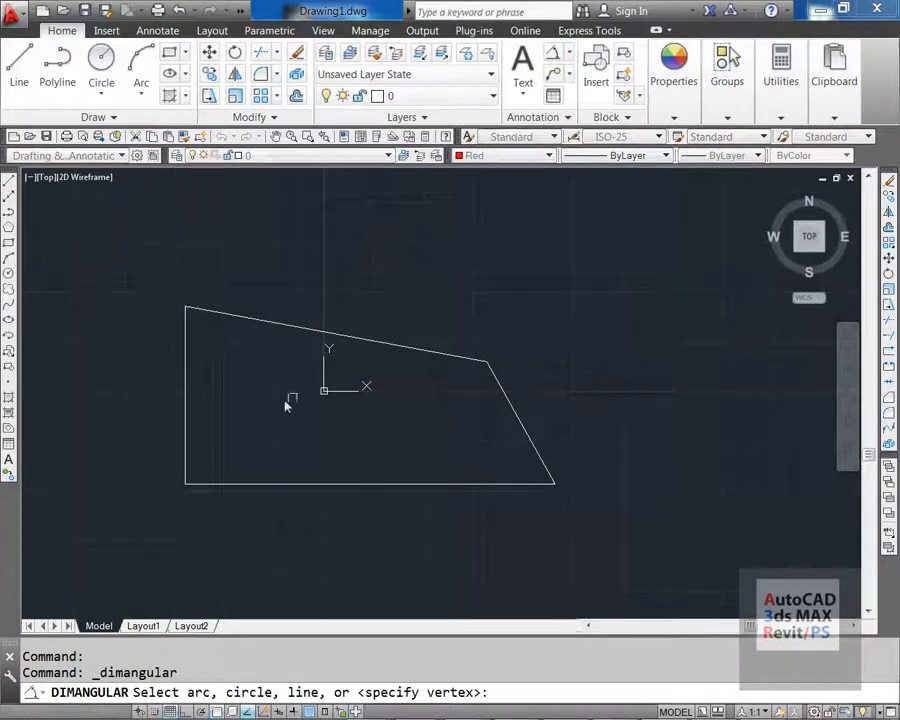
pyautogui.click(185, 455)
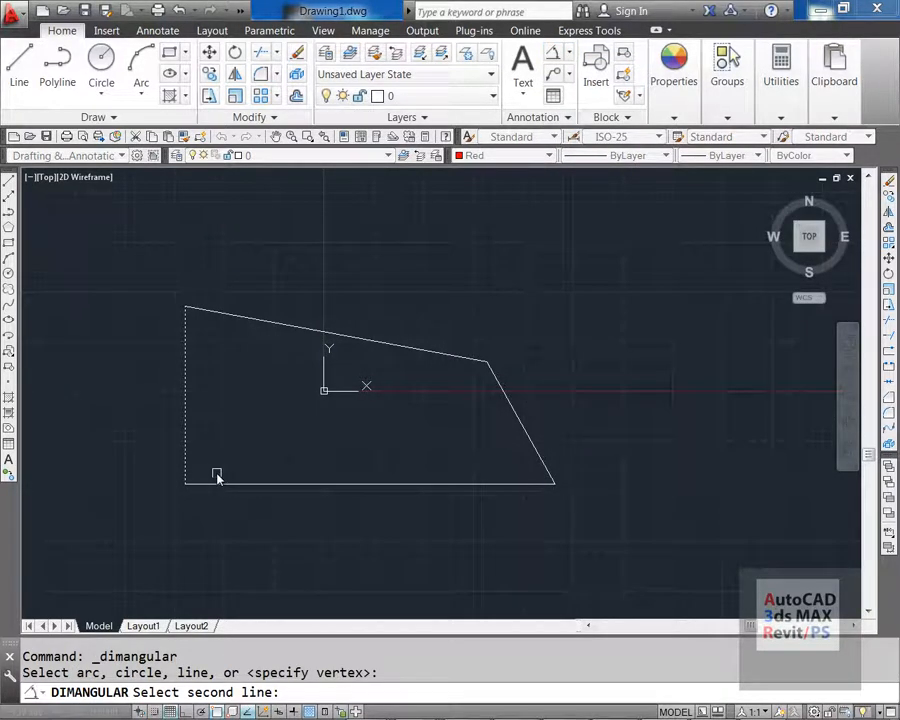
pyautogui.click(218, 479)
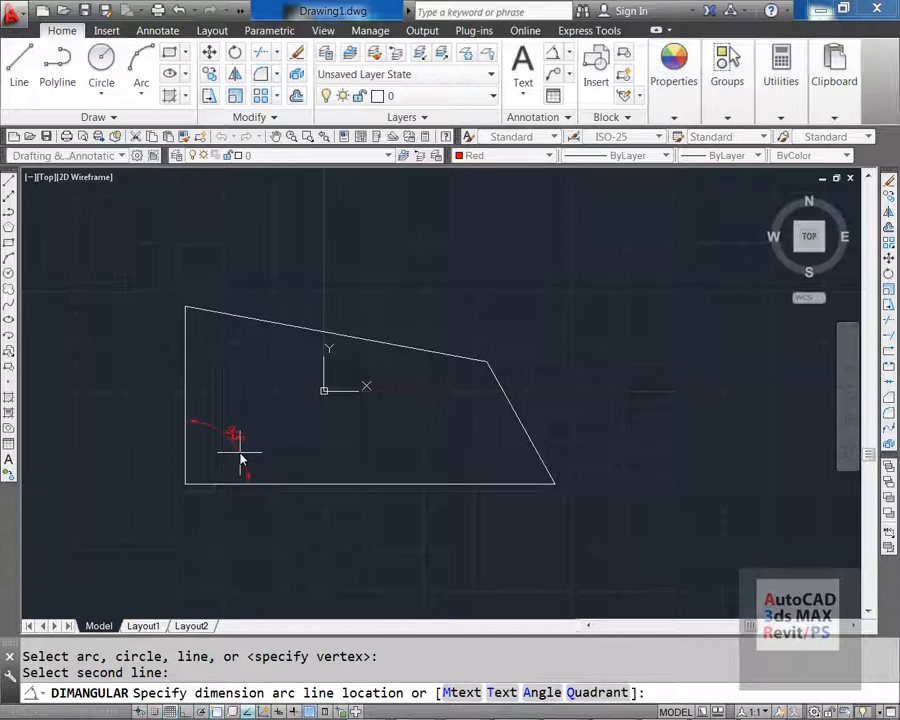
pyautogui.click(241, 456)
# Add an angular dimension between the sloped top edge and the sloped right edge, placed inside the shape
pyautogui.press('Return')
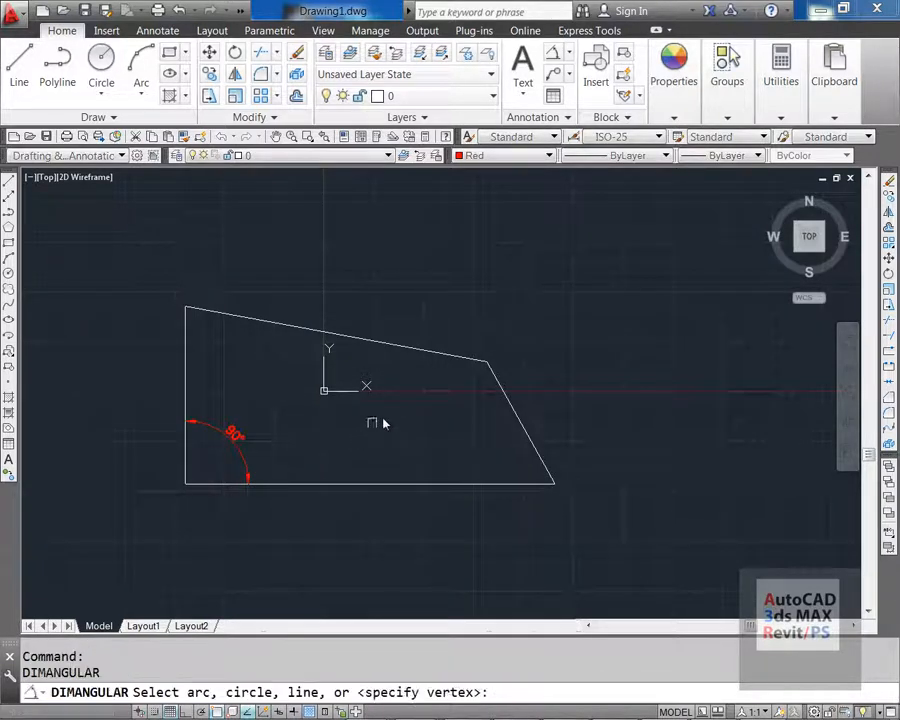
pyautogui.click(453, 360)
pyautogui.click(500, 398)
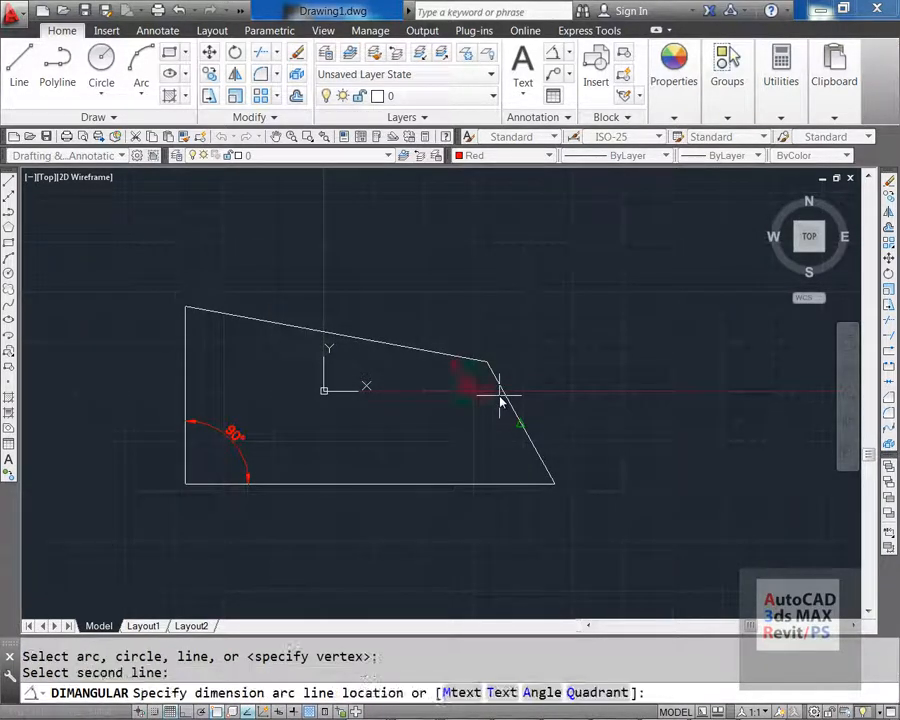
pyautogui.click(474, 413)
# Add an angular dimension between the bottom edge and the sloped right edge, placed inside the lower-right corner
pyautogui.press('Return')
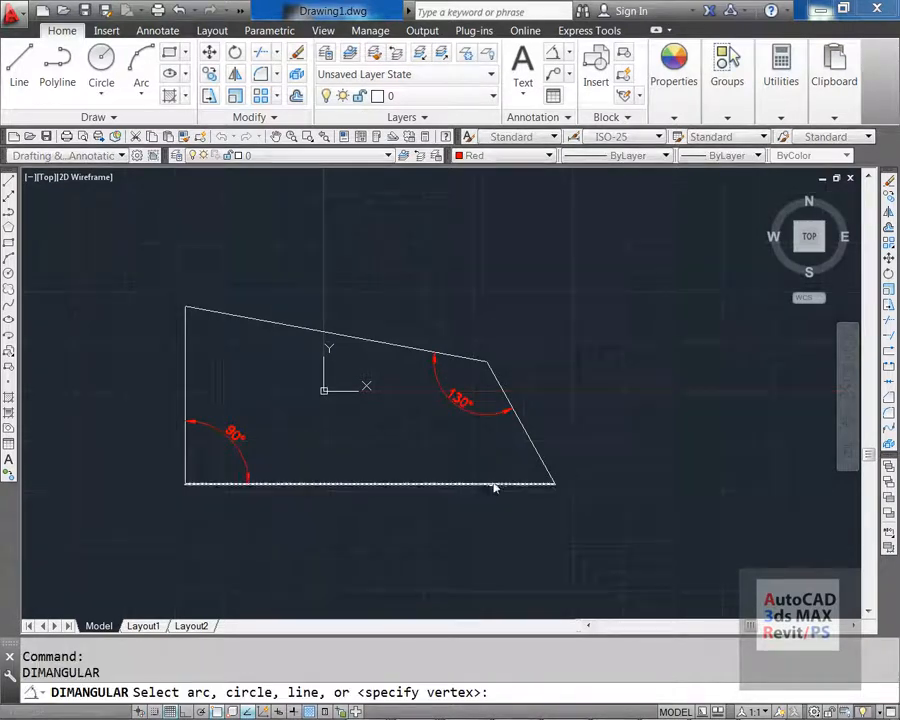
pyautogui.click(492, 484)
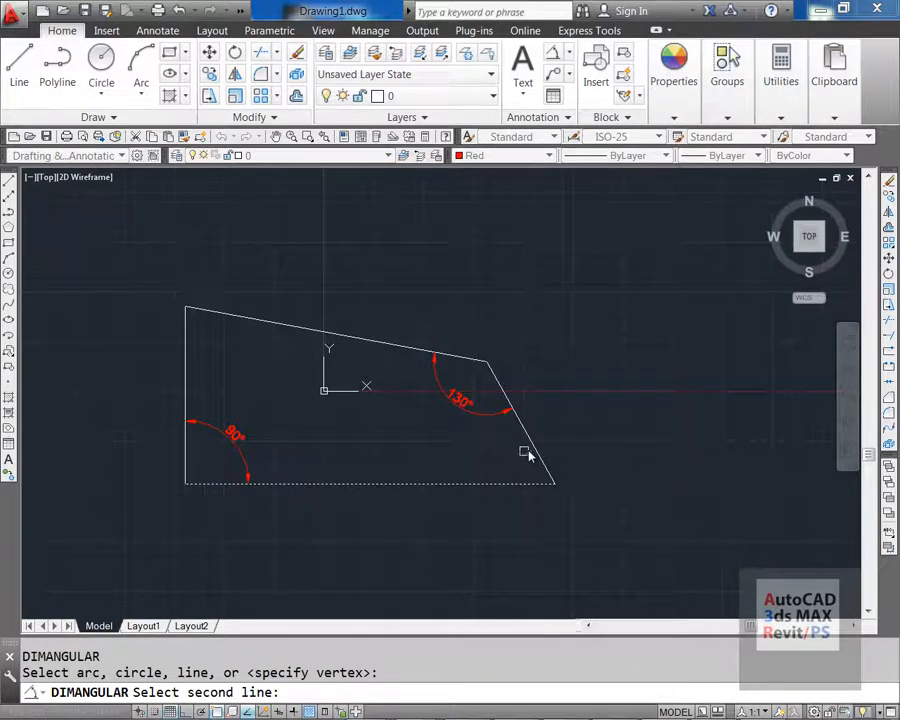
pyautogui.click(532, 455)
pyautogui.click(503, 457)
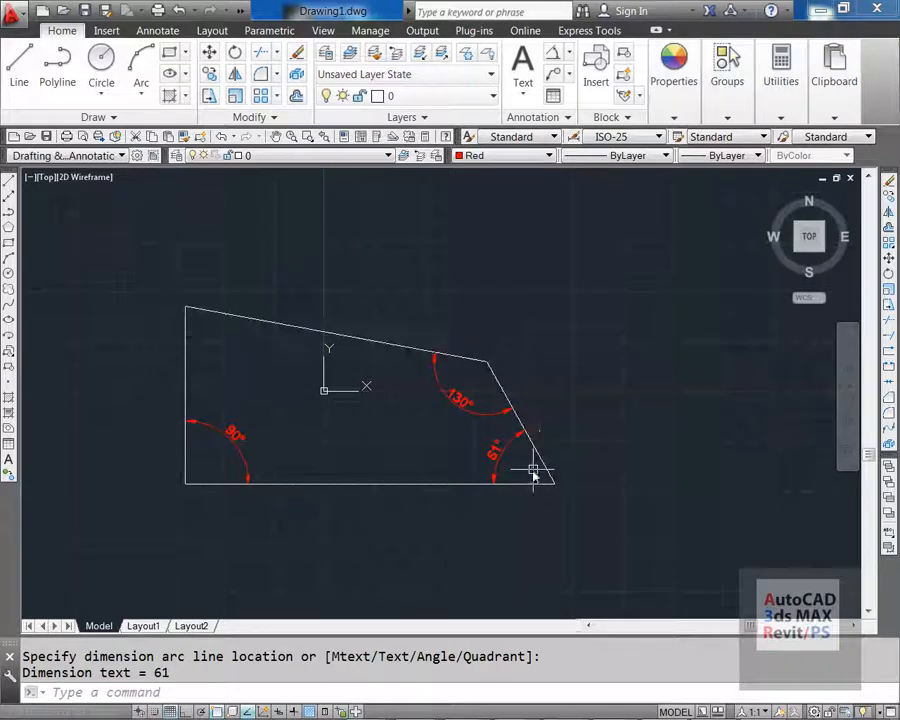
# Erase the four-sided shape together with its three angular dimensions
pyautogui.click(568, 52)
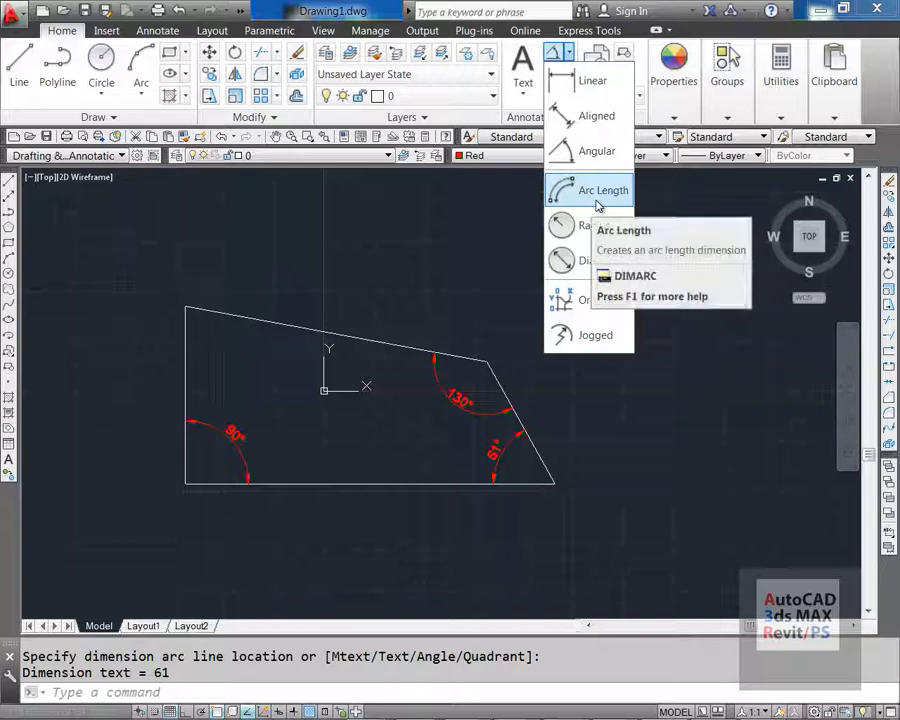
pyautogui.click(610, 387)
pyautogui.press('Escape')
pyautogui.press('Escape')
pyautogui.write('e')
pyautogui.press('Return')
pyautogui.click(603, 504)
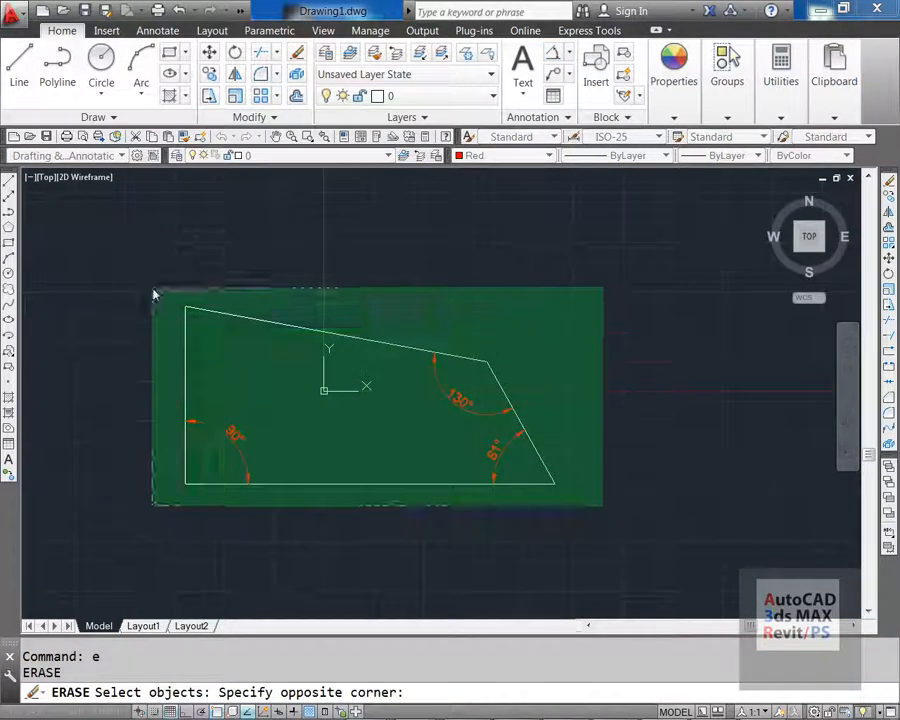
pyautogui.click(153, 291)
pyautogui.press('Return')
pyautogui.press('Escape')
pyautogui.press('Escape')
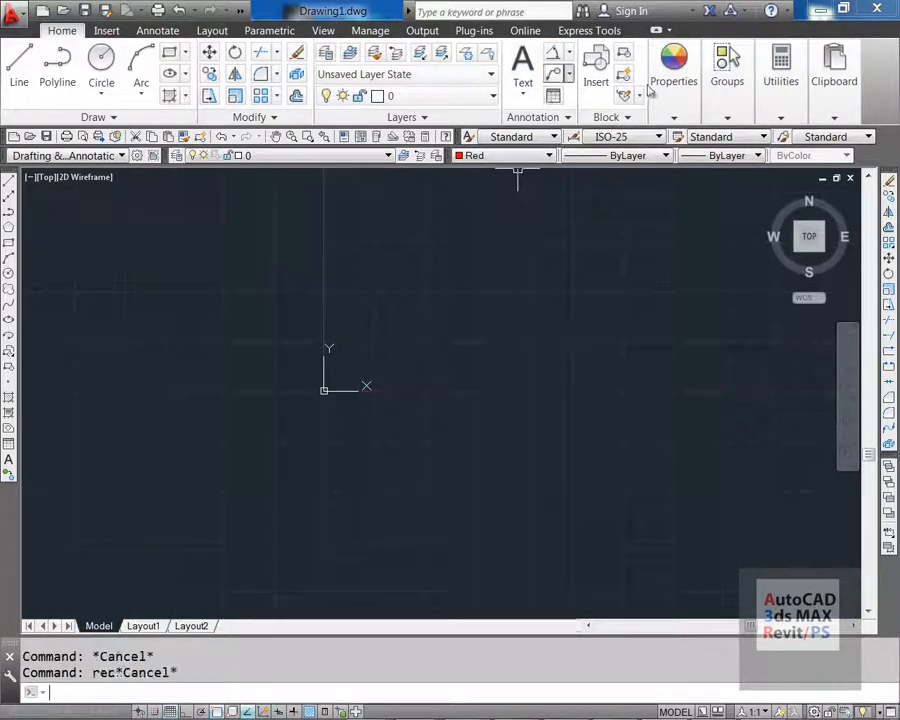
# Set the current object color to ByBlock
pyautogui.press('Escape')
pyautogui.click(673, 85)
pyautogui.click(706, 140)
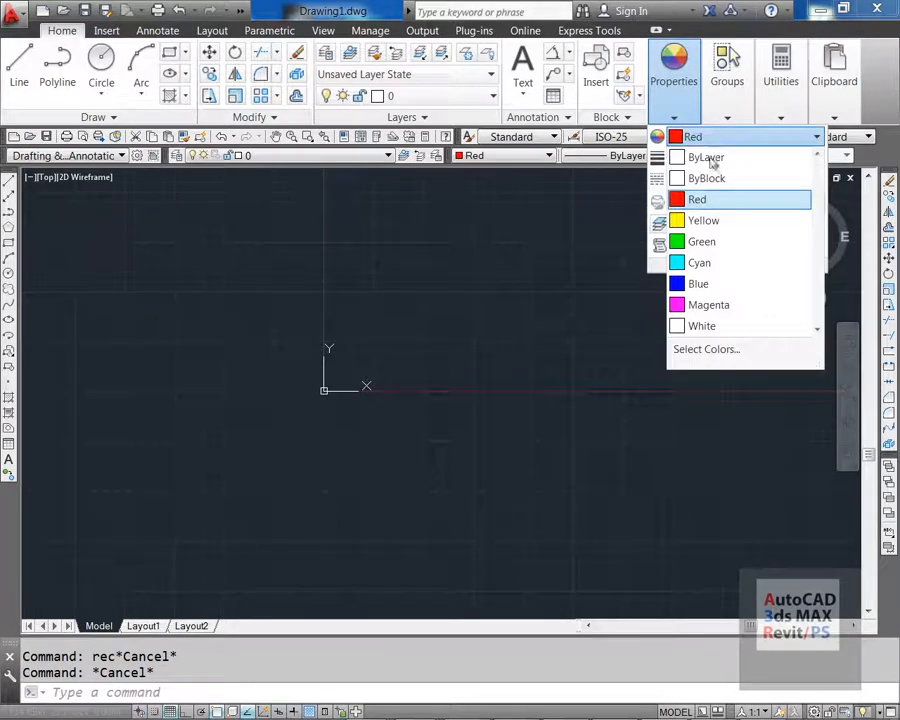
pyautogui.click(706, 178)
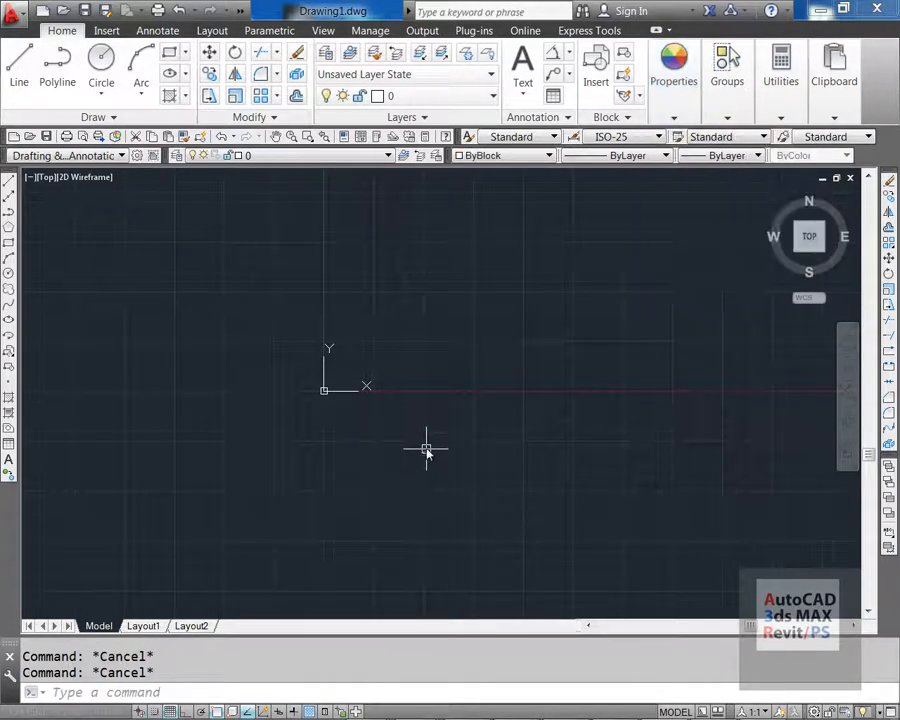
# Draw an upright rectangle around the origin, taller than it is wide
pyautogui.write('rec')
pyautogui.press('Return')
pyautogui.click(287, 324)
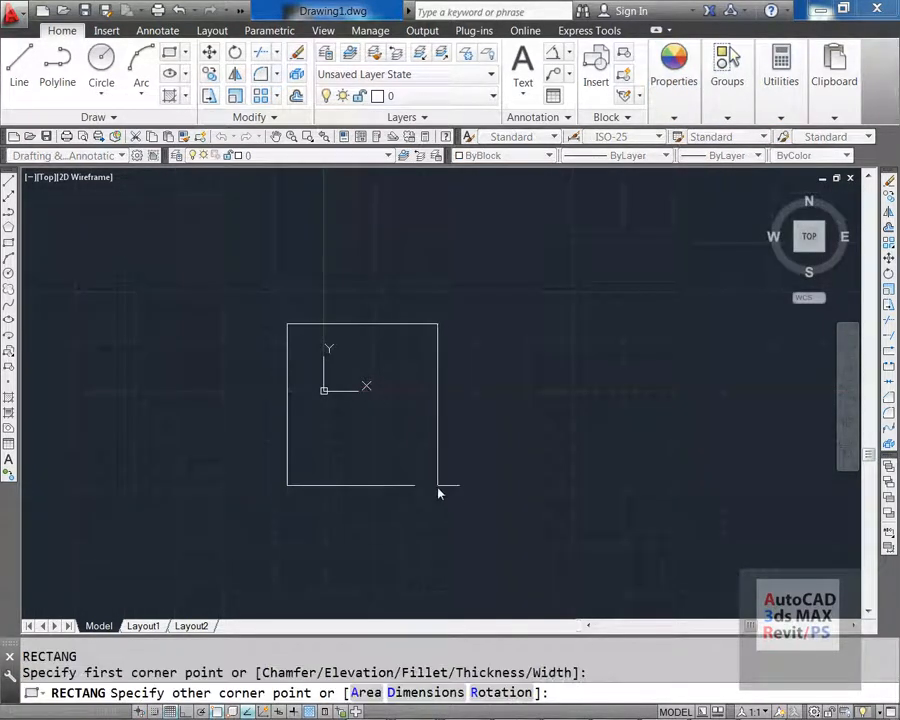
pyautogui.click(457, 547)
pyautogui.press('Return')
pyautogui.press('Escape')
# Draw a three-point arc bulging above the rectangle, from its upper-left corner to its upper-right corner
pyautogui.write('a')
pyautogui.press('Return')
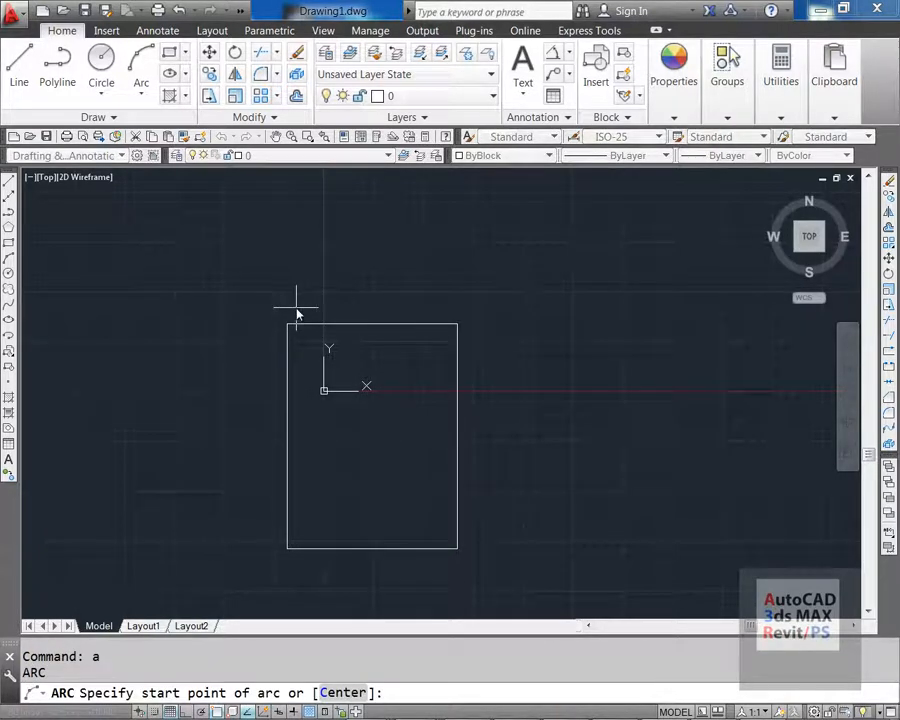
pyautogui.click(288, 324)
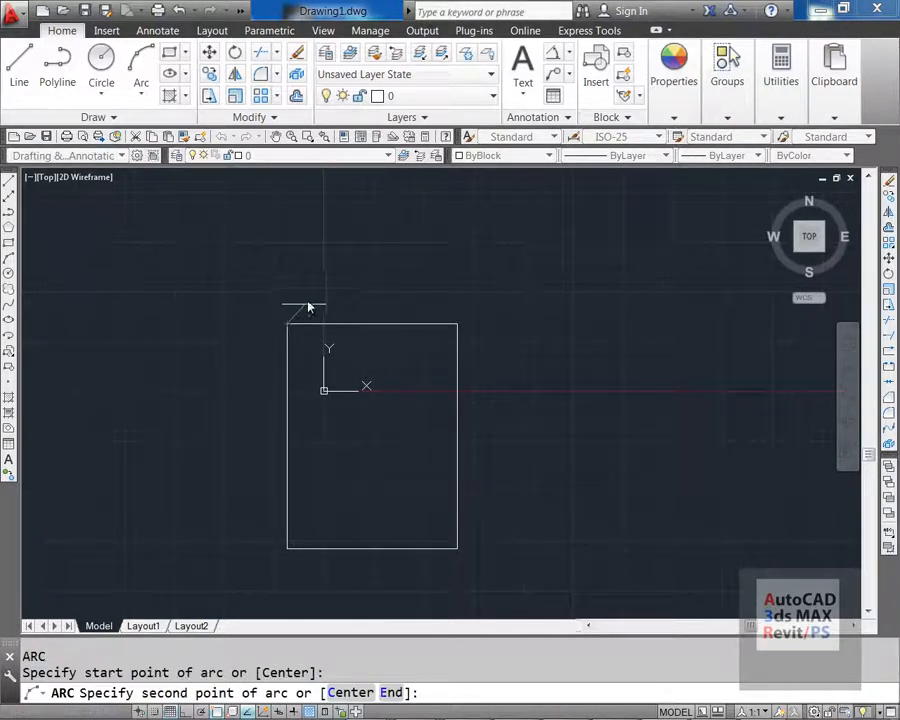
pyautogui.click(340, 271)
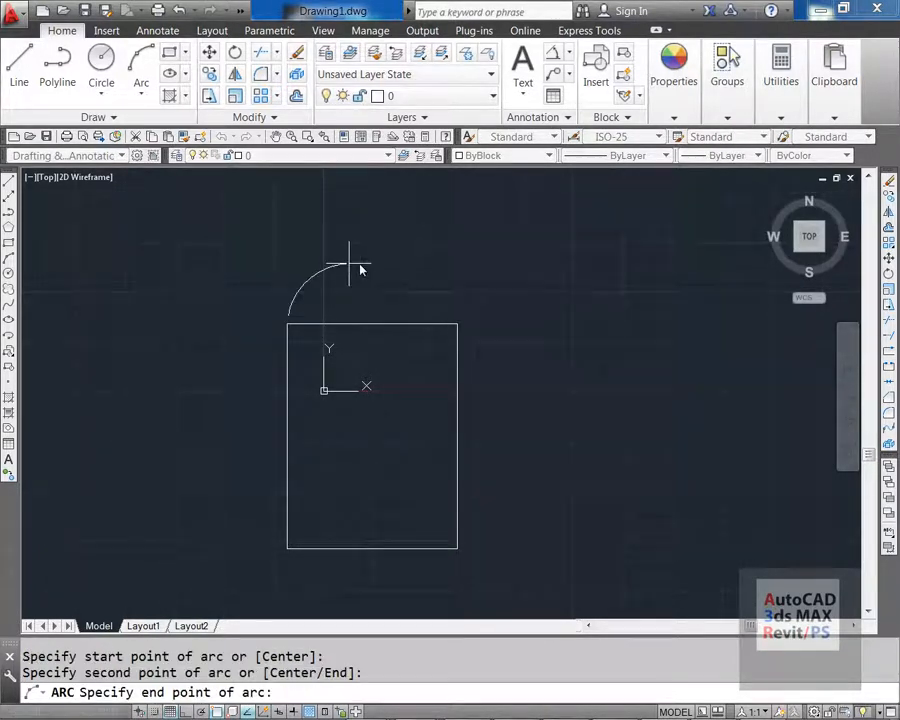
pyautogui.click(458, 325)
pyautogui.press('Return')
pyautogui.scroll(4, 490, 349)
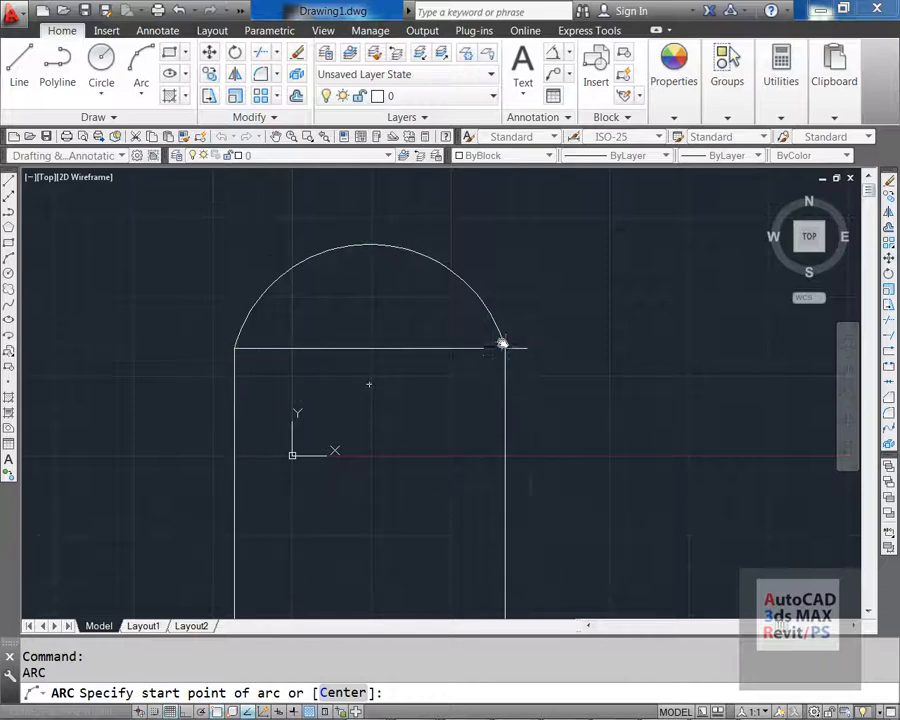
pyautogui.press('Escape')
# Draw a horizontal line above the arc, extending past both sides of the rectangle
pyautogui.write('l')
pyautogui.press('Return')
pyautogui.click(158, 213)
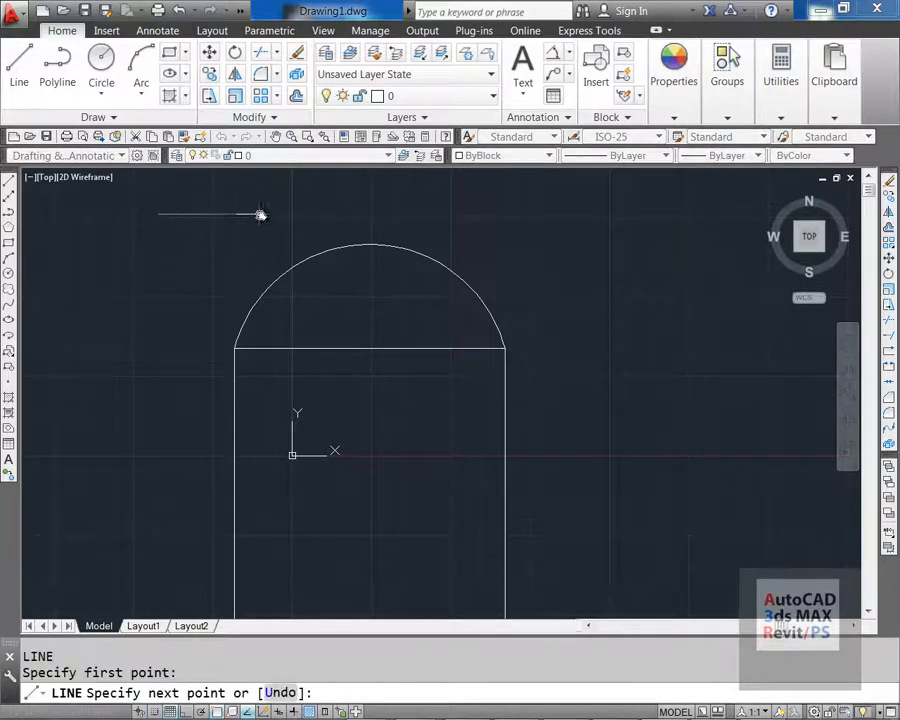
pyautogui.click(572, 213)
pyautogui.press('Return')
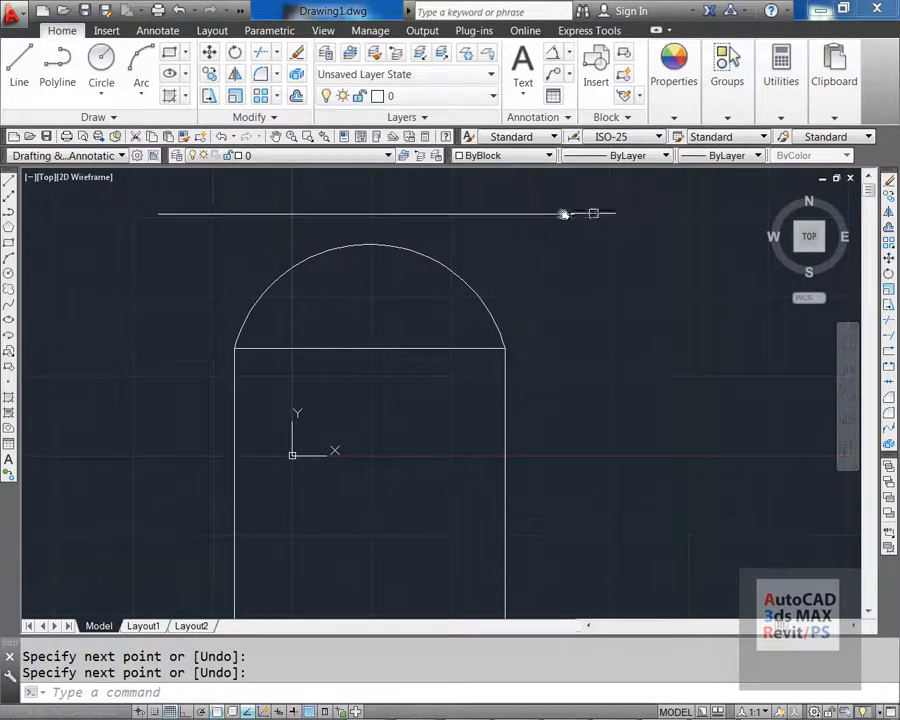
pyautogui.press('Escape')
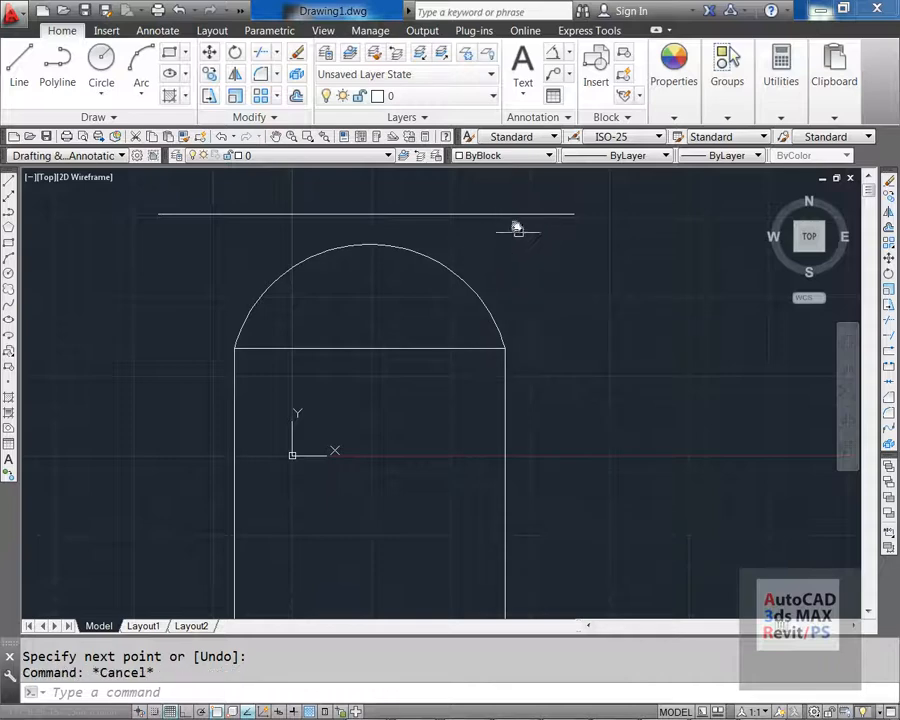
# Erase the horizontal line above the arc
pyautogui.write('e')
pyautogui.press('Return')
pyautogui.click(480, 213)
pyautogui.click(476, 201)
pyautogui.press('Return')
pyautogui.click(454, 260)
pyautogui.press('Return')
pyautogui.press('Escape')
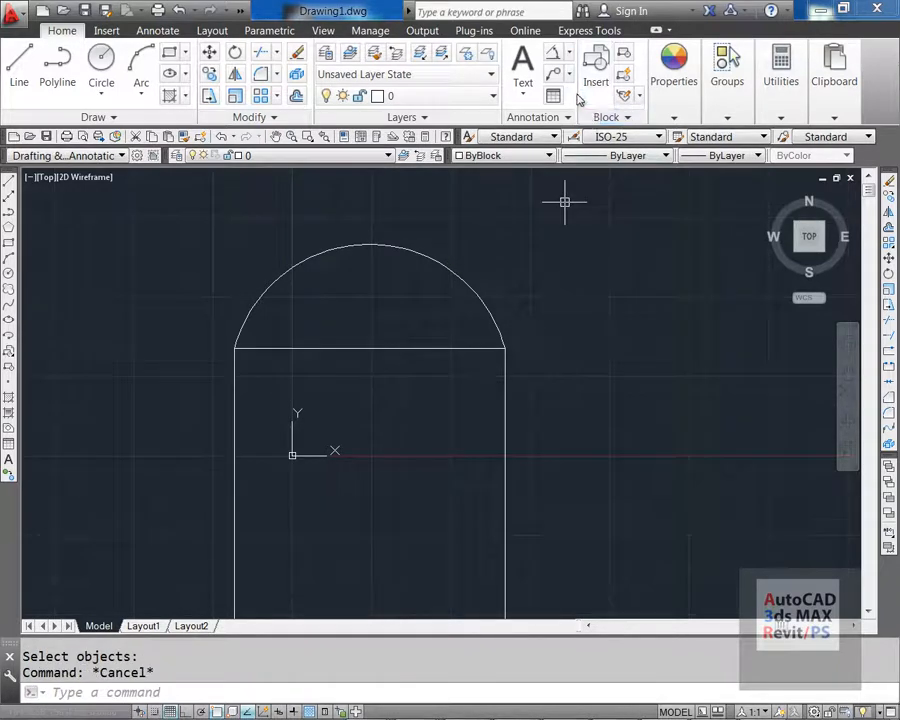
# Add an arc length dimension to the arc on top of the rectangle, placed just outside the curve
pyautogui.click(568, 53)
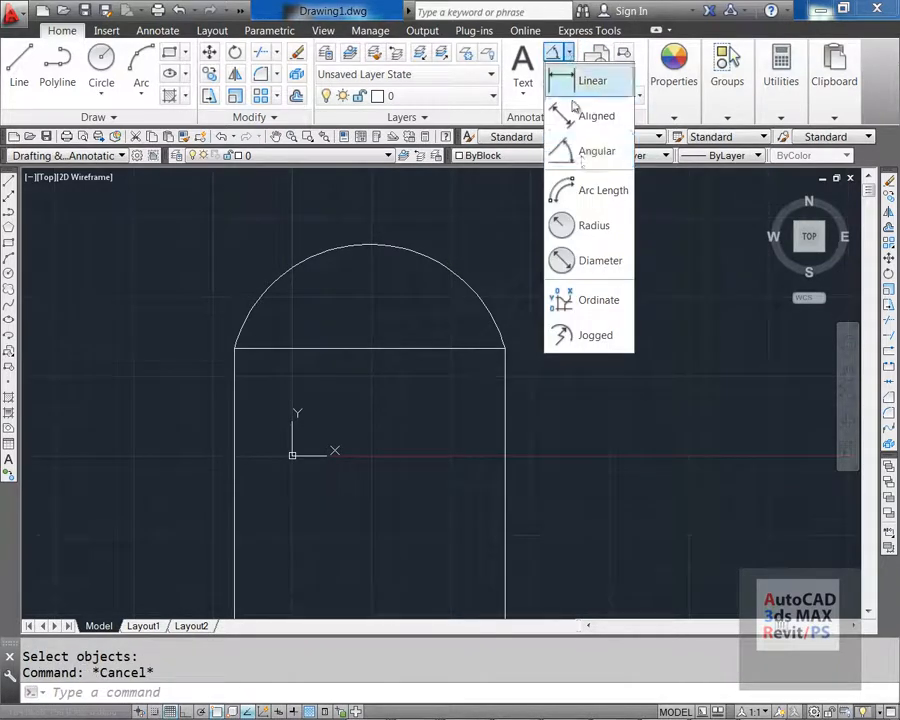
pyautogui.click(599, 196)
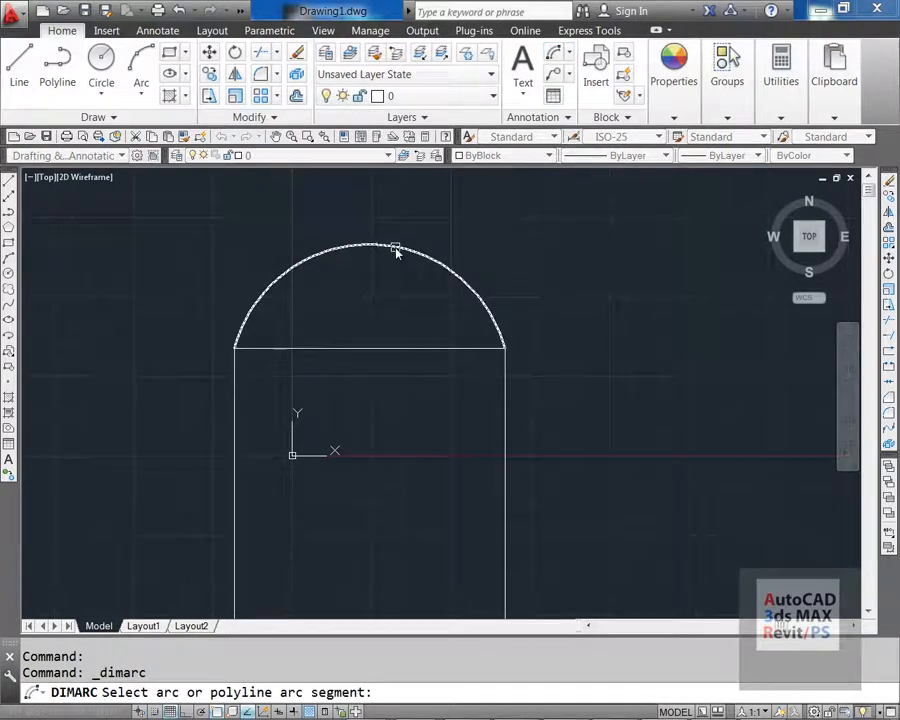
pyautogui.click(396, 248)
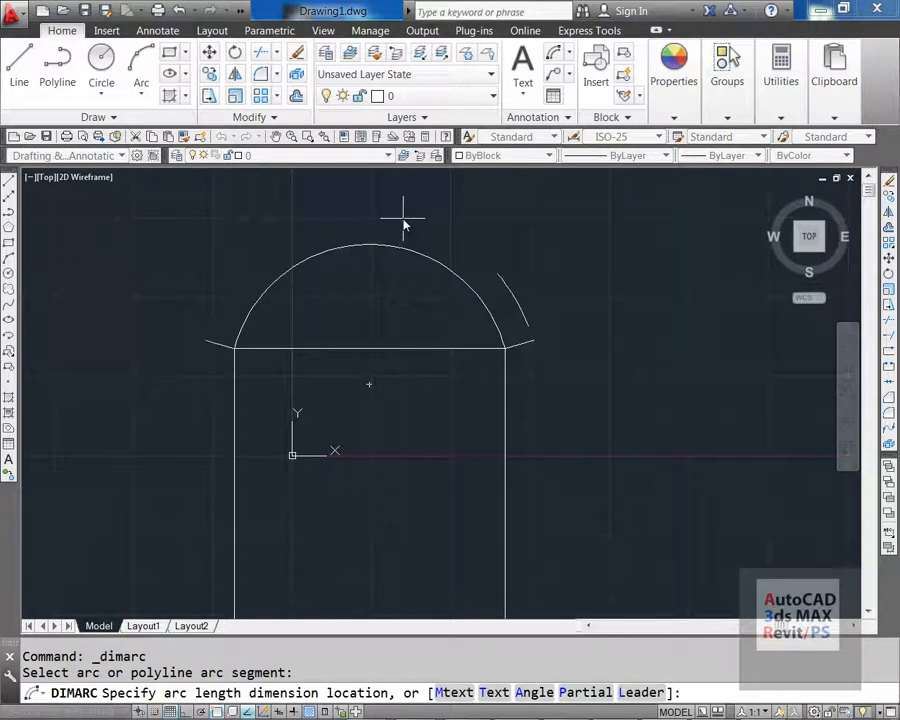
pyautogui.click(404, 224)
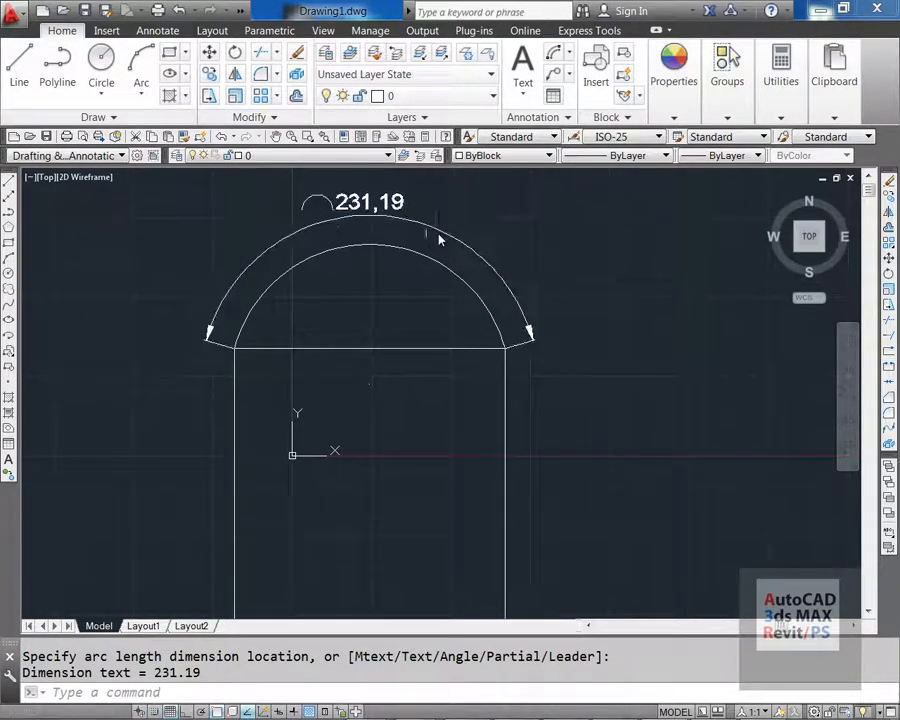
# Erase the arc length dimension above the arc
pyautogui.press('Escape')
pyautogui.write('e')
pyautogui.press('Return')
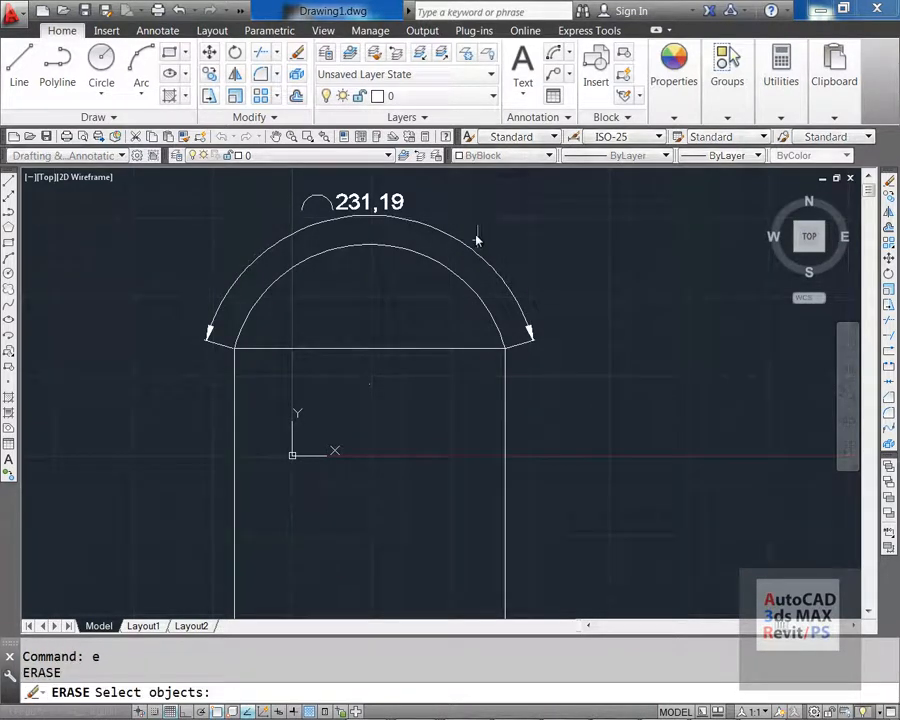
pyautogui.click(458, 245)
pyautogui.click(458, 249)
pyautogui.press('Escape')
pyautogui.scroll(-2, 514, 311)
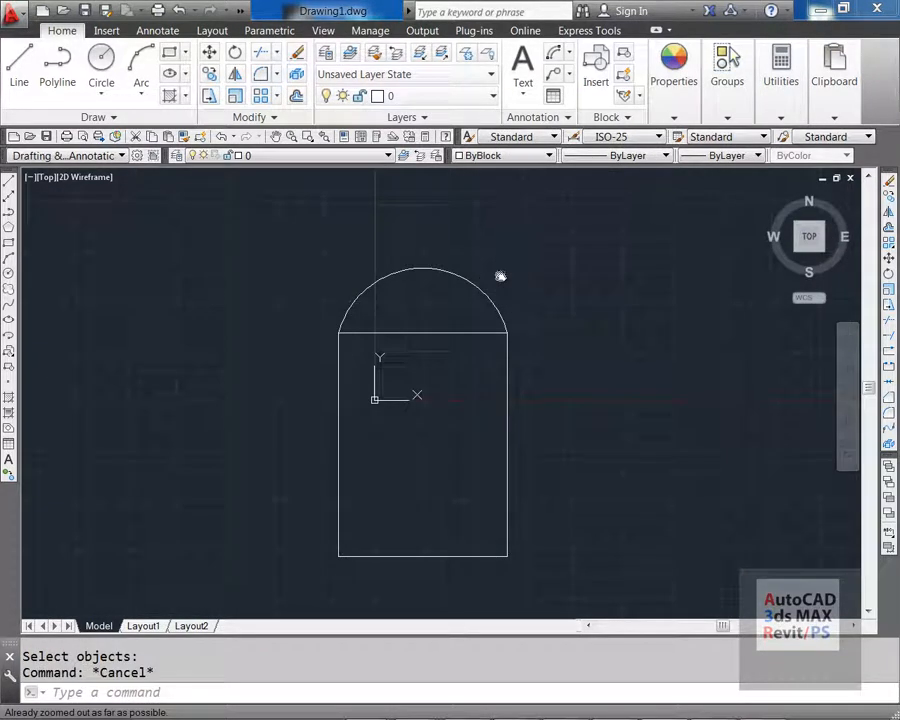
# Erase the rectangle and the arc on top of it
pyautogui.press('Escape')
pyautogui.write('e')
pyautogui.press('Return')
pyautogui.click(591, 595)
pyautogui.click(275, 297)
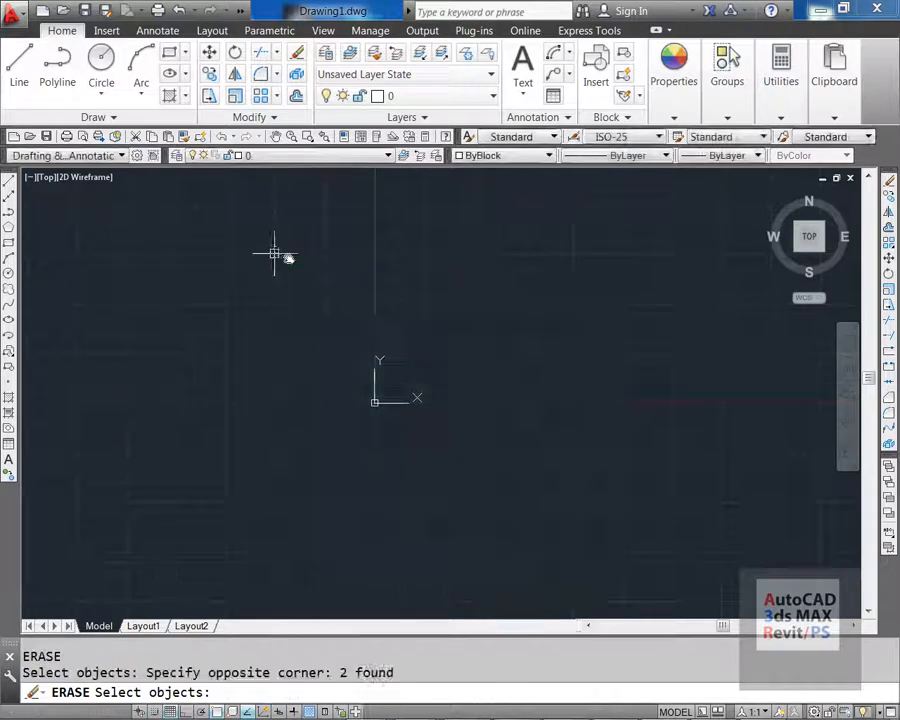
pyautogui.press('Return')
pyautogui.press('Escape')
# Draw a circle with a radius of 25, centred just above and to the right of the origin
pyautogui.write('c')
pyautogui.press('Return')
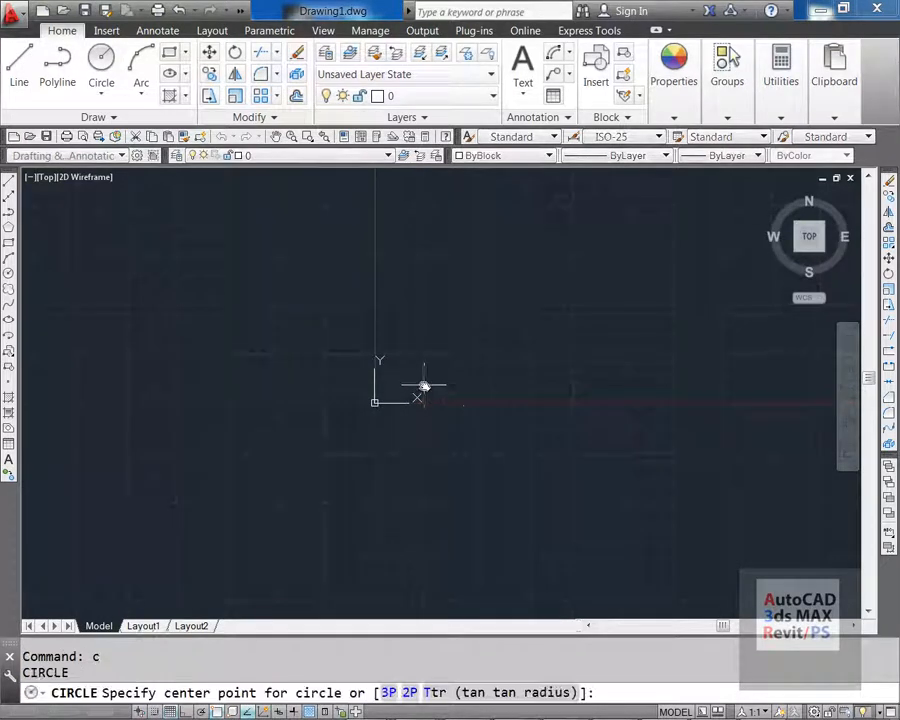
pyautogui.click(420, 385)
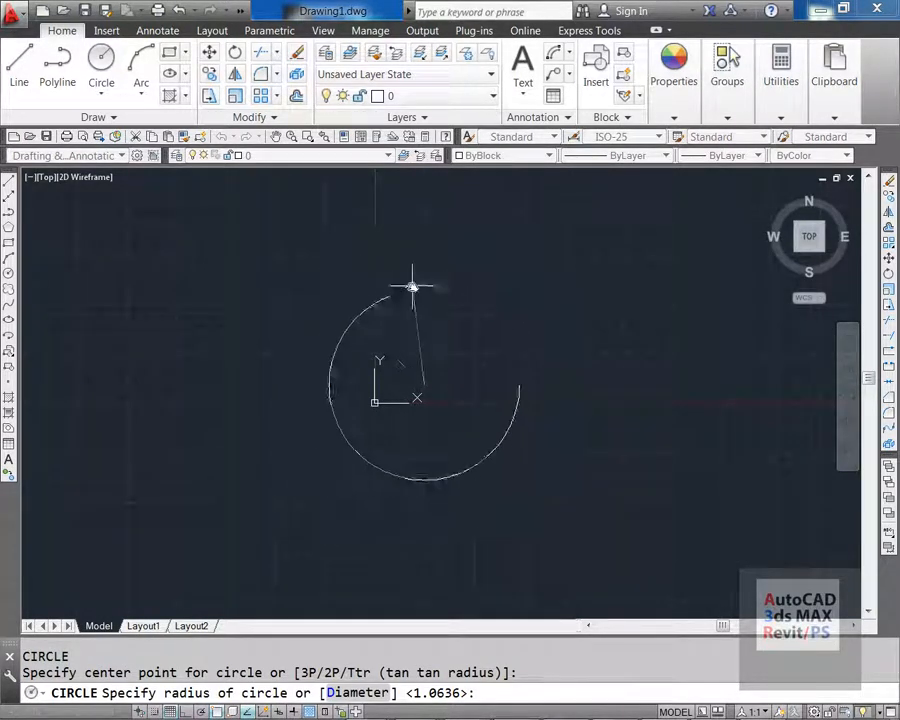
pyautogui.write('25')
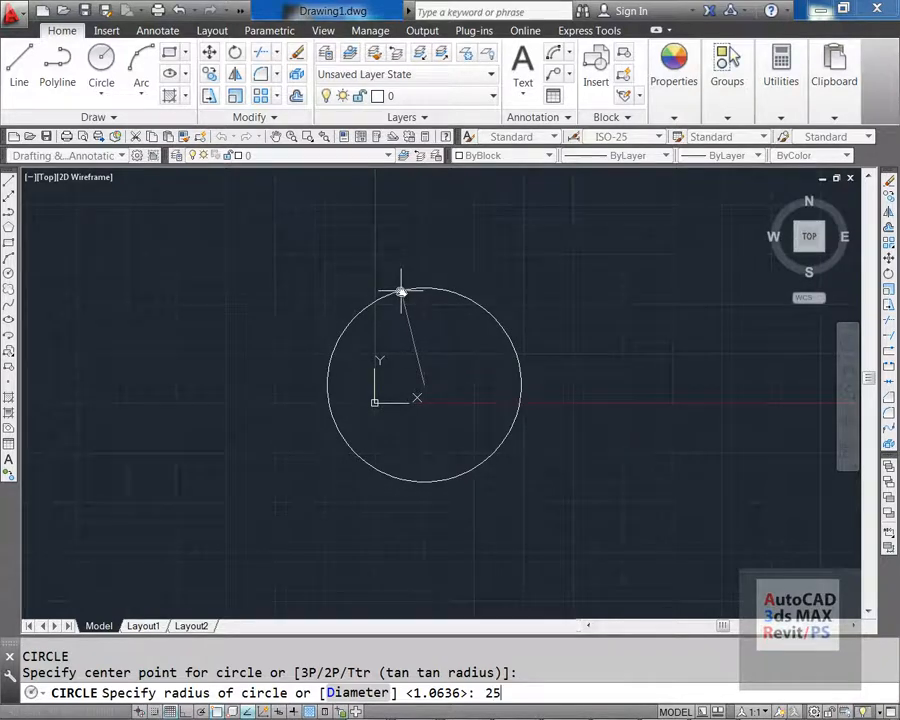
pyautogui.press('Return')
# Add a radius dimension to the circle, placing its text outside the circle to the upper right
pyautogui.scroll(4, 406, 352)
pyautogui.moveTo(349, 336)
pyautogui.mouseDown(button='middle')
pyautogui.moveTo(371, 311)
pyautogui.moveTo(337, 380)
pyautogui.mouseUp(button='middle')
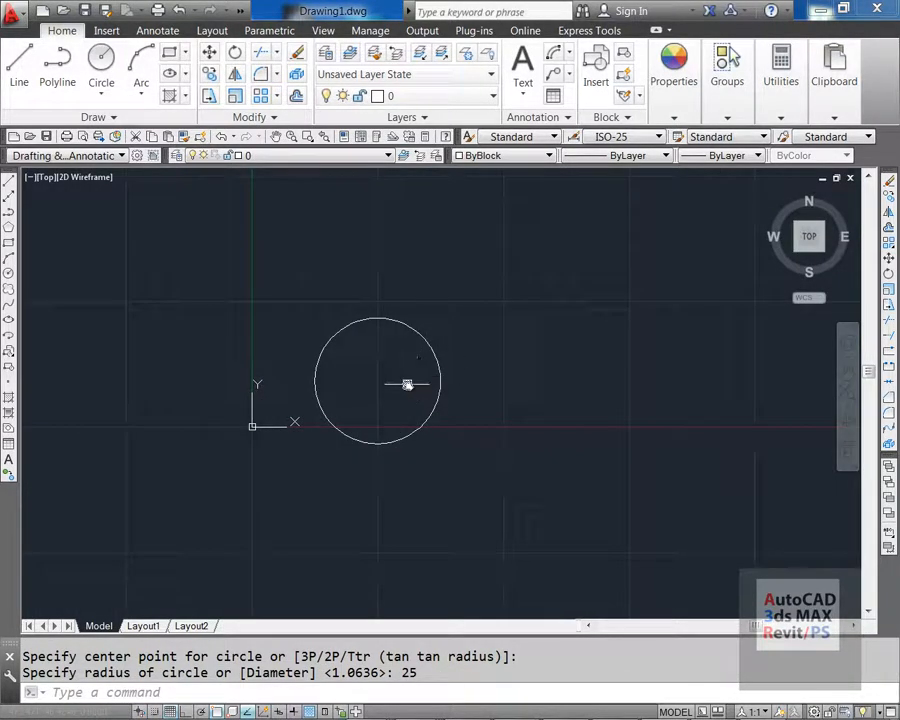
pyautogui.click(567, 52)
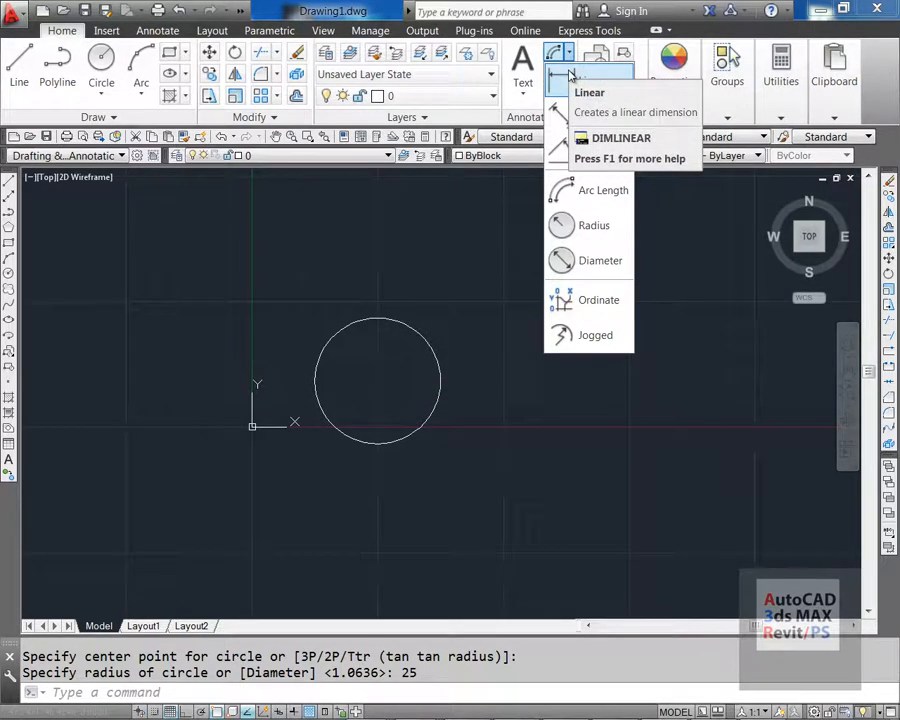
pyautogui.click(594, 224)
pyautogui.click(416, 335)
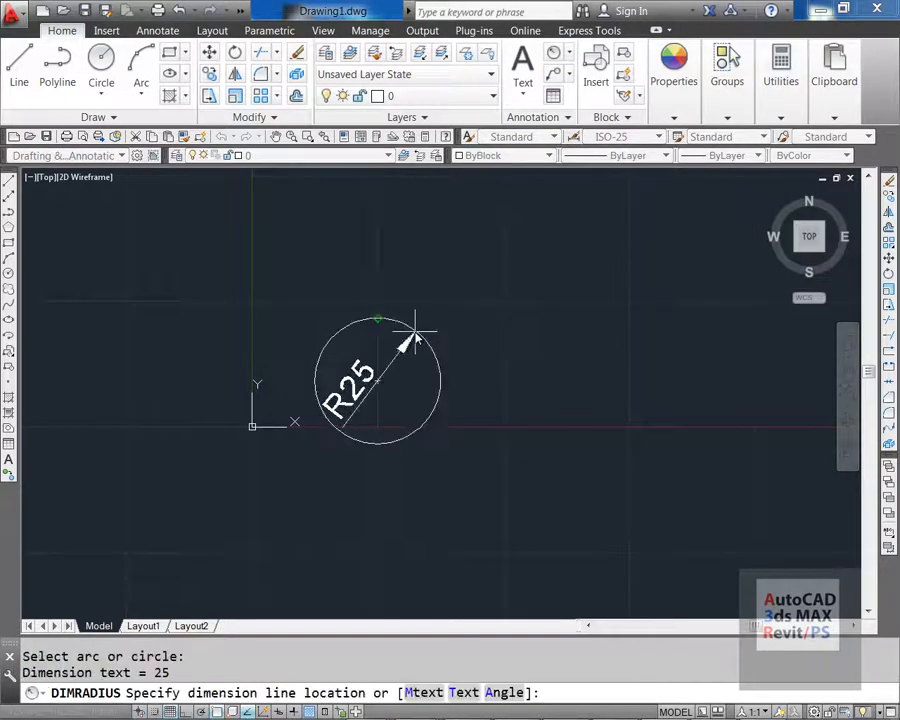
pyautogui.click(518, 243)
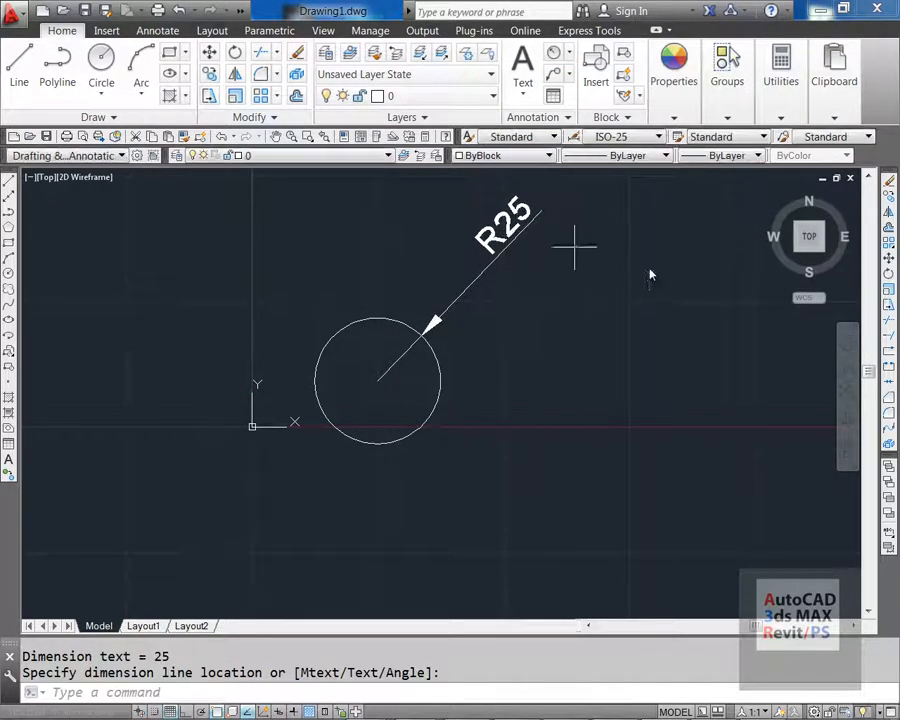
# Add a diameter dimension to the circle, placing its text outside the circle to the upper left
pyautogui.click(568, 52)
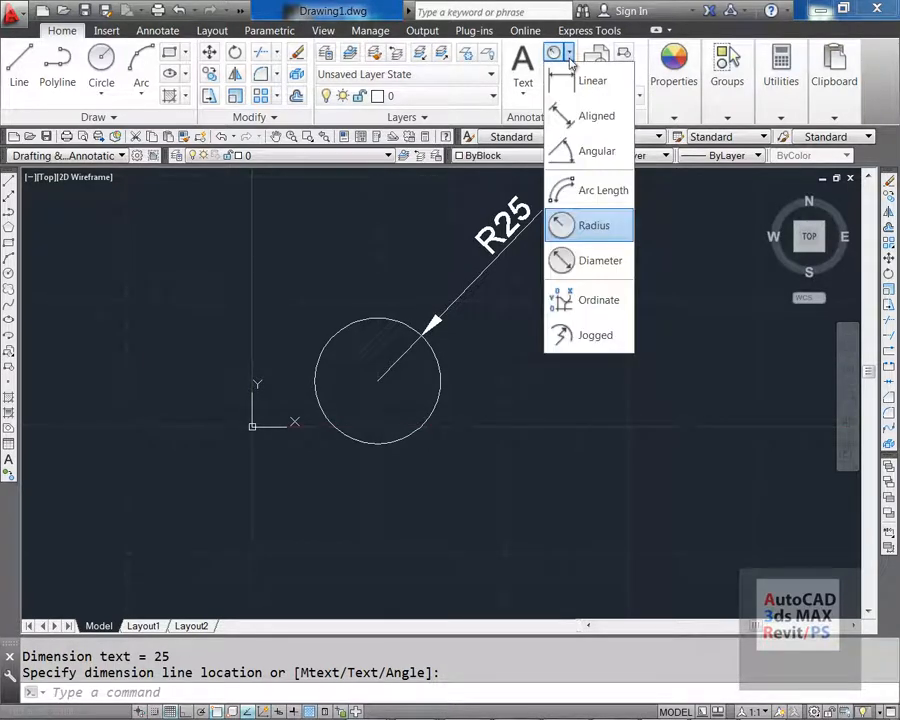
pyautogui.click(600, 262)
pyautogui.click(345, 330)
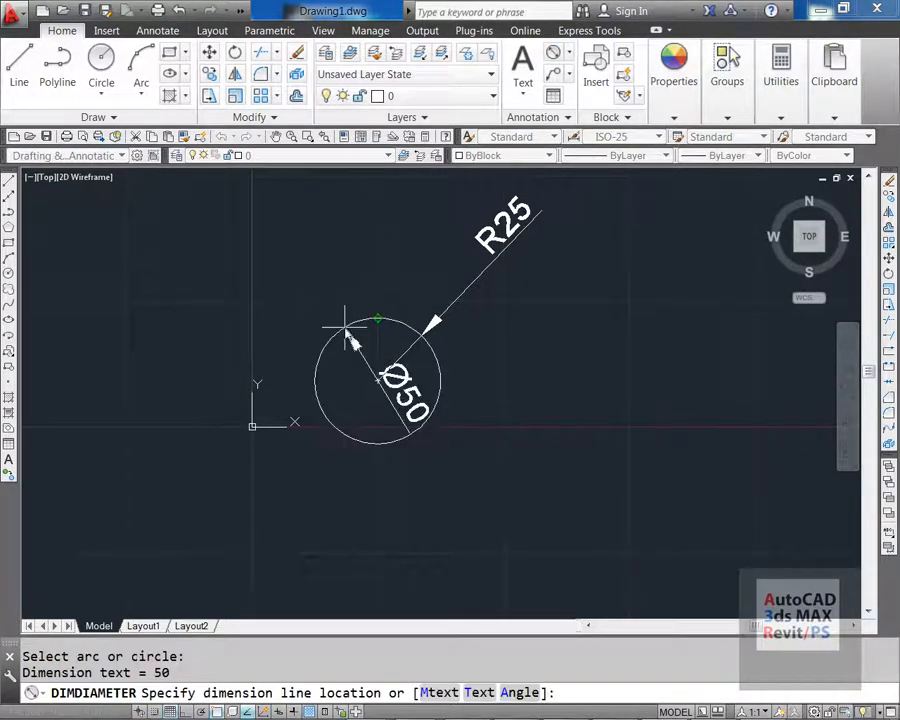
pyautogui.click(266, 238)
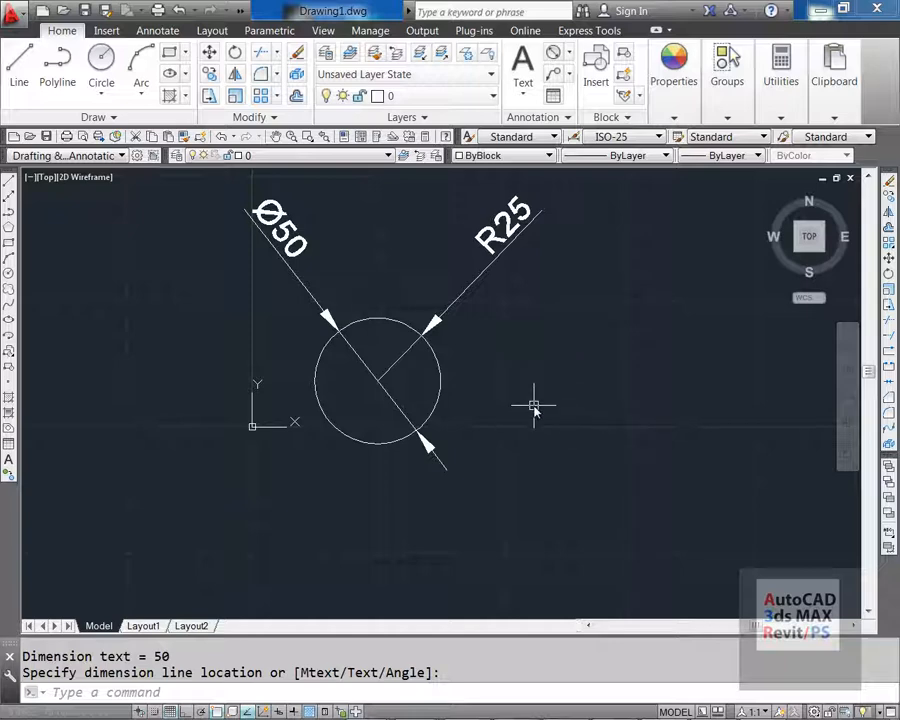
pyautogui.click(565, 281)
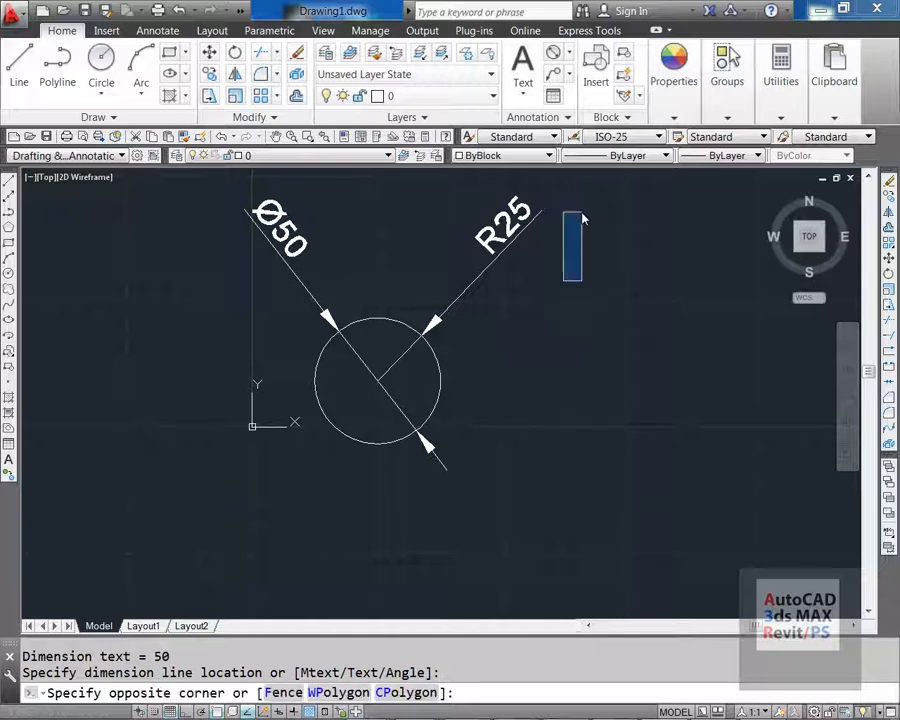